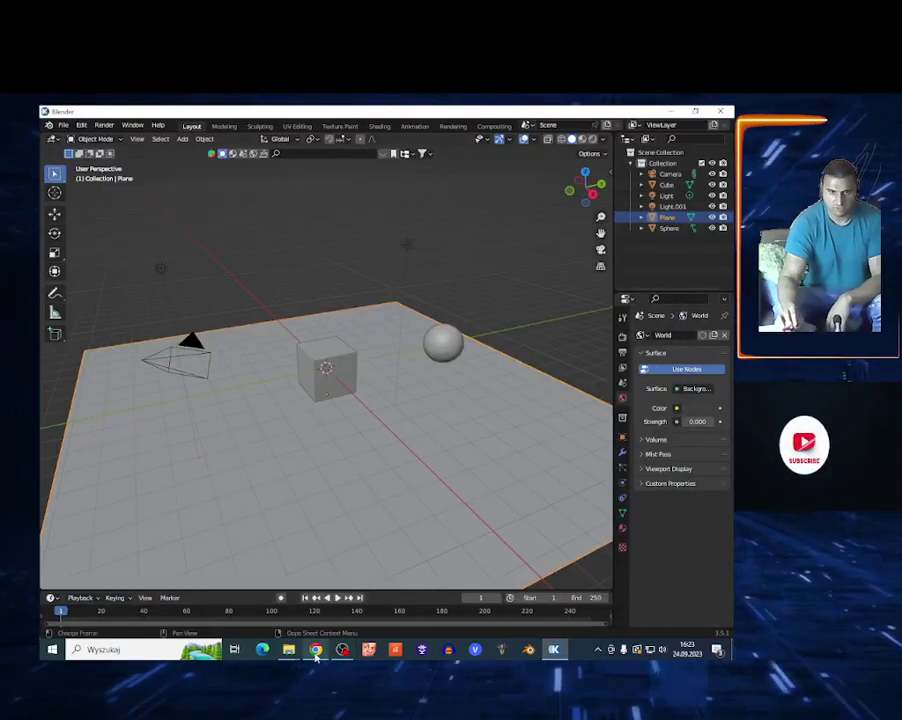
Step: Switch to the browser and look over the K-Cycles product page on Blender Market, including its feature list
click(315, 650)
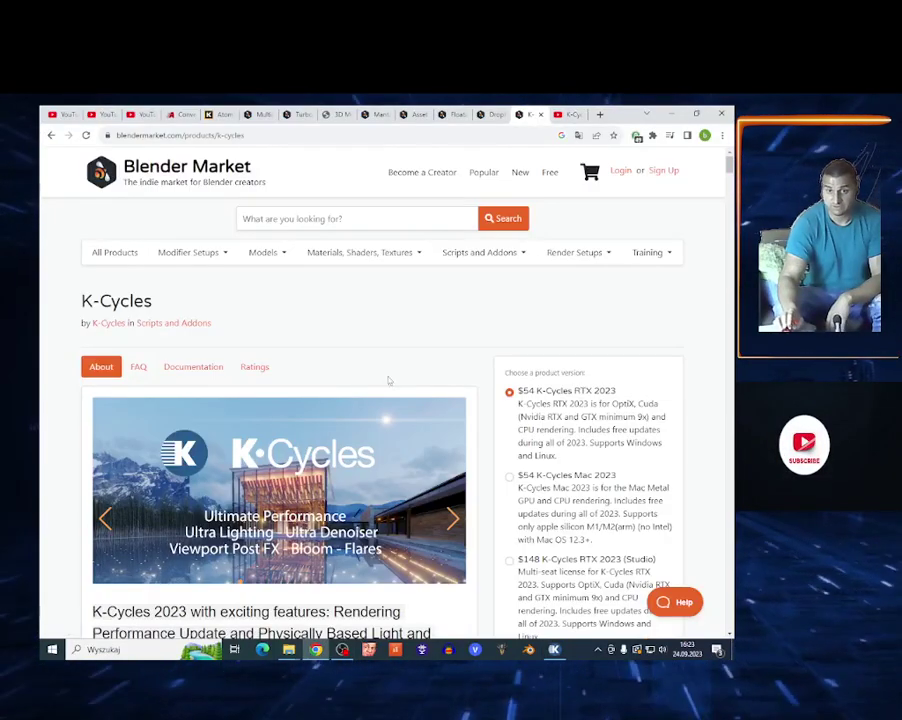
scroll(372, 358, down, 5)
scroll(567, 441, up, 5)
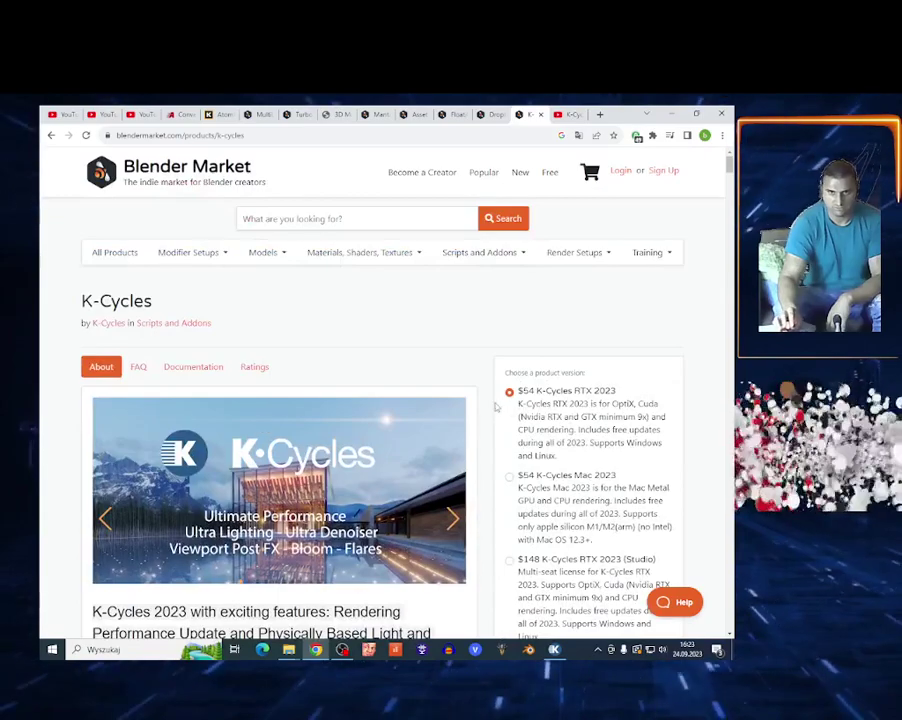
scroll(384, 470, down, 12)
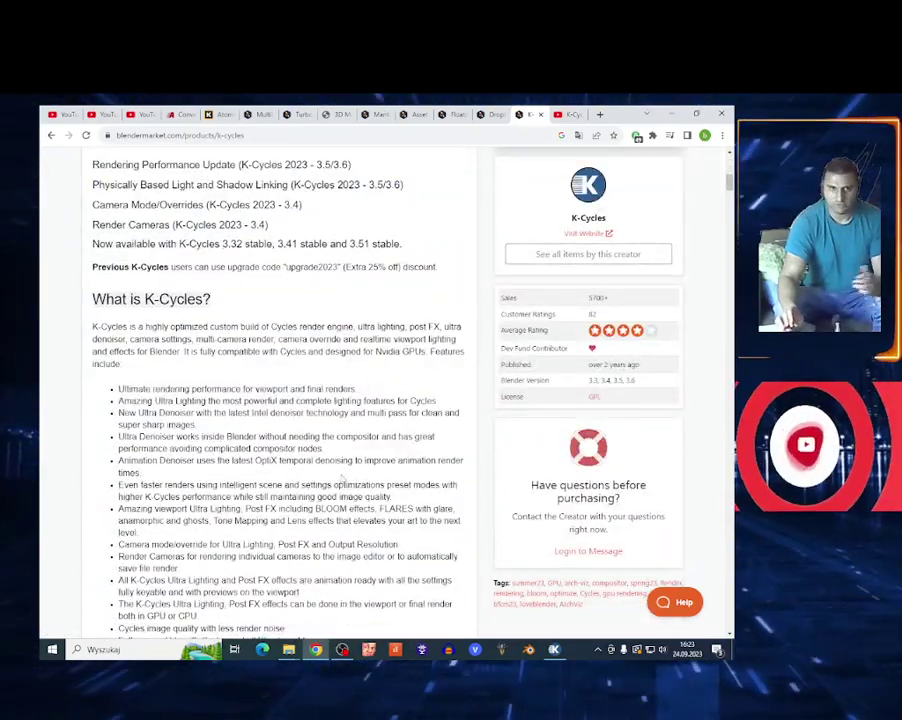
scroll(338, 472, up, 12)
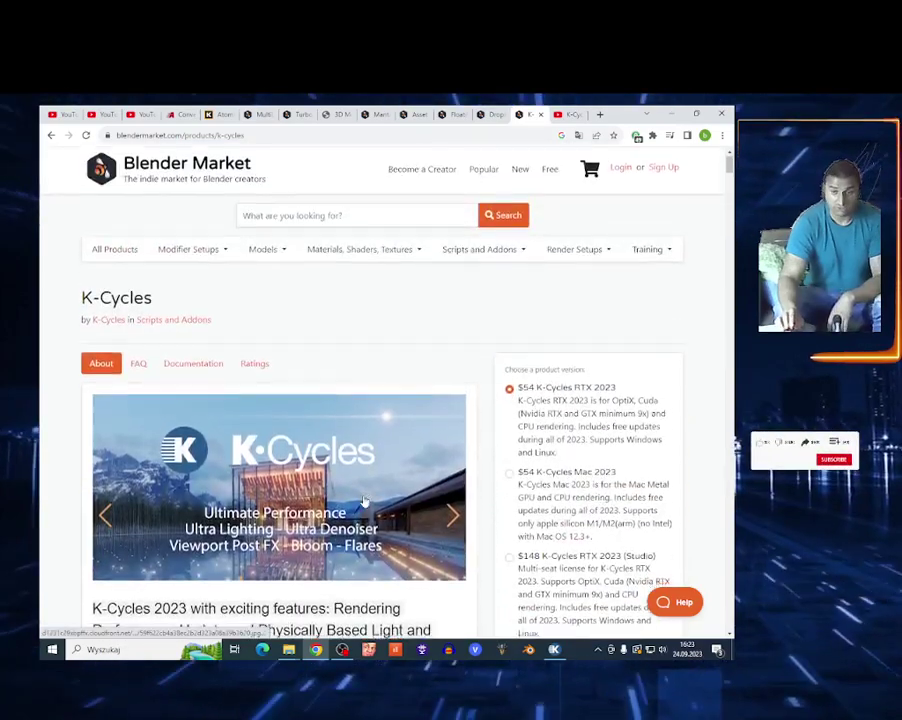
scroll(338, 472, down, 5)
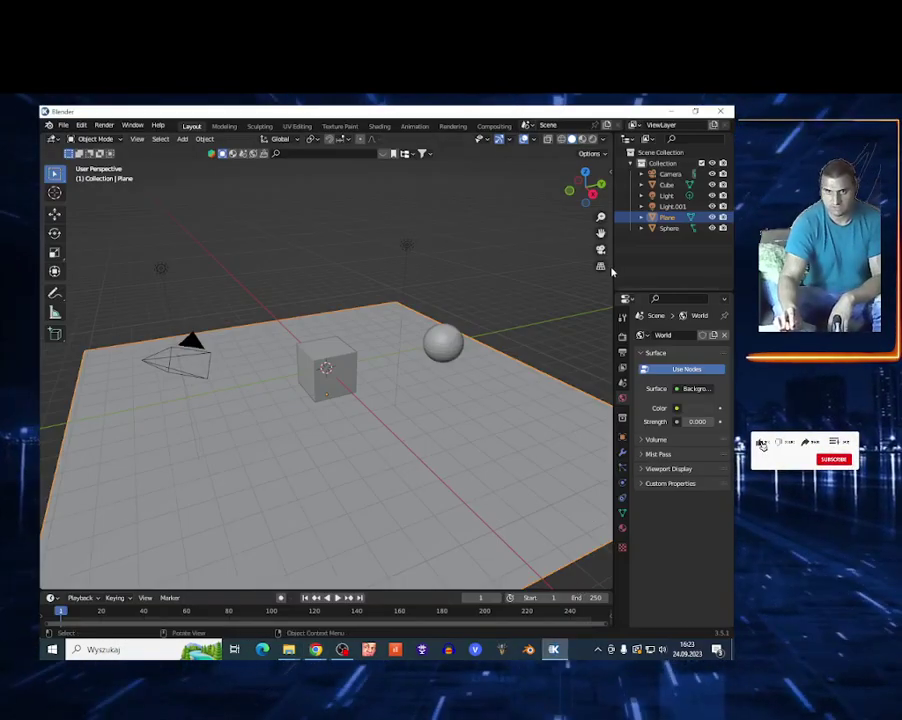
Step: Switch to Blender, widen the render properties area, set the render engine to Cycles and show the viewport in rendered shading
drag(613, 265, 245, 323)
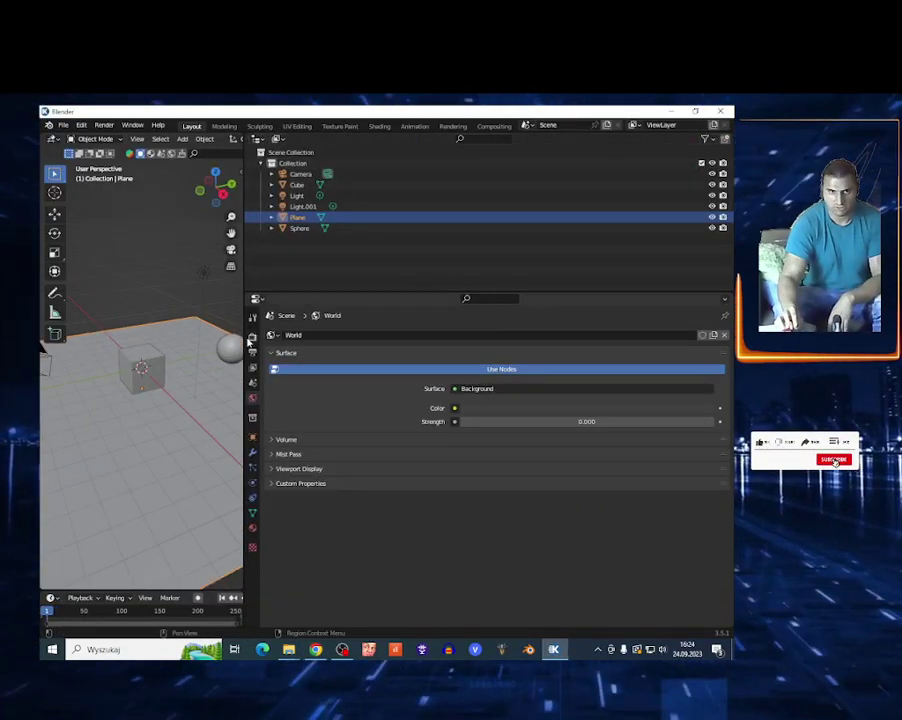
click(251, 338)
click(494, 334)
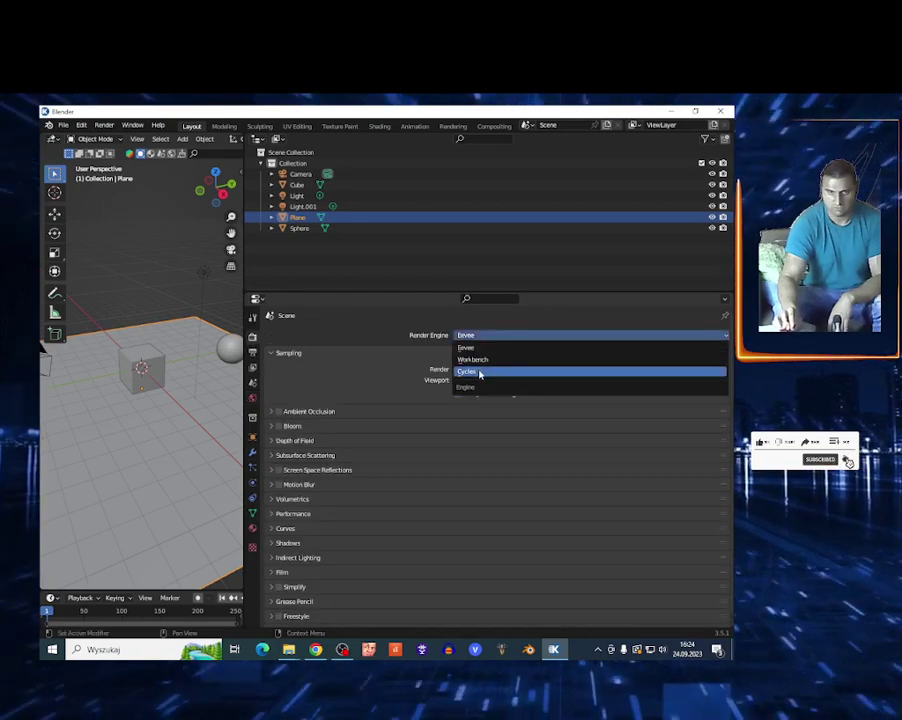
click(482, 368)
mouse_move(244, 257)
mouse_down()
mouse_move(645, 234)
mouse_move(306, 266)
mouse_move(196, 266)
mouse_up()
click(609, 139)
Step: Examine the K-Cycles mode and sampling preset choices along with the viewport and render sampling settings
click(458, 408)
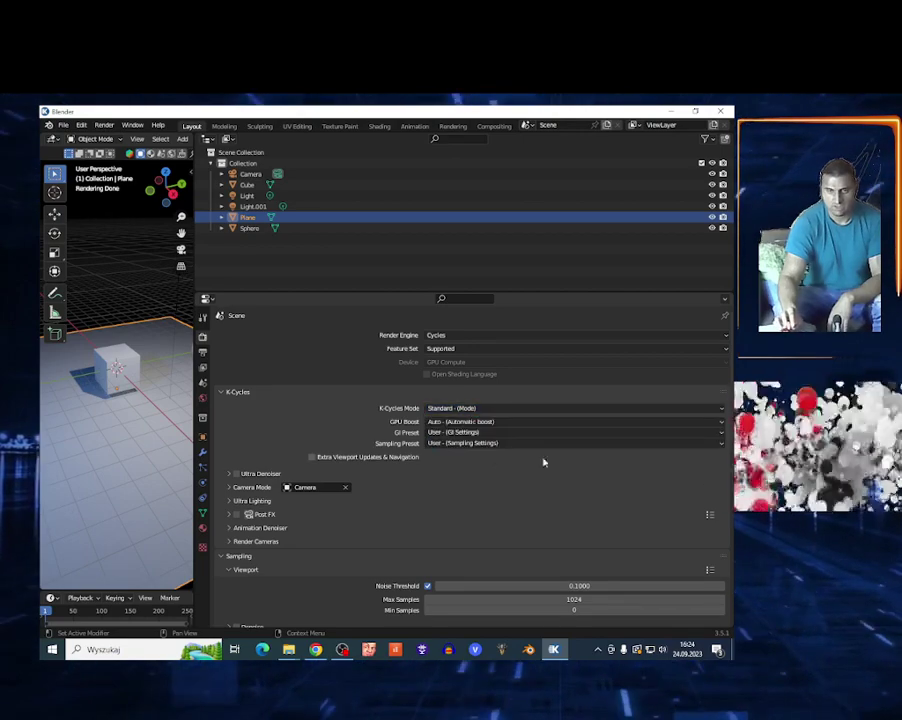
click(458, 444)
click(451, 461)
scroll(452, 463, down, 8)
scroll(479, 504, down, 3)
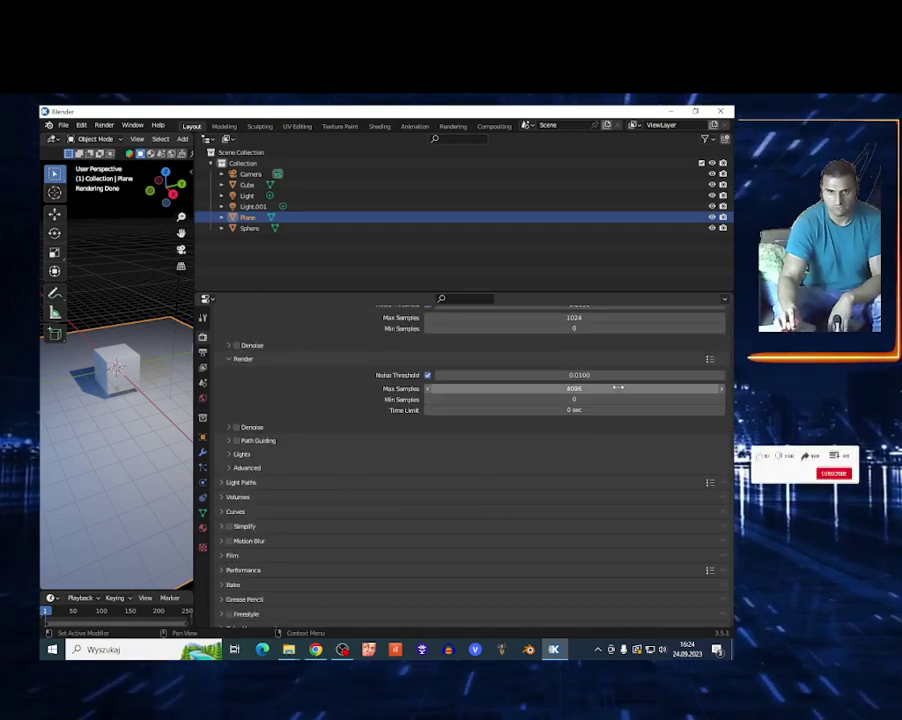
scroll(461, 427, up, 8)
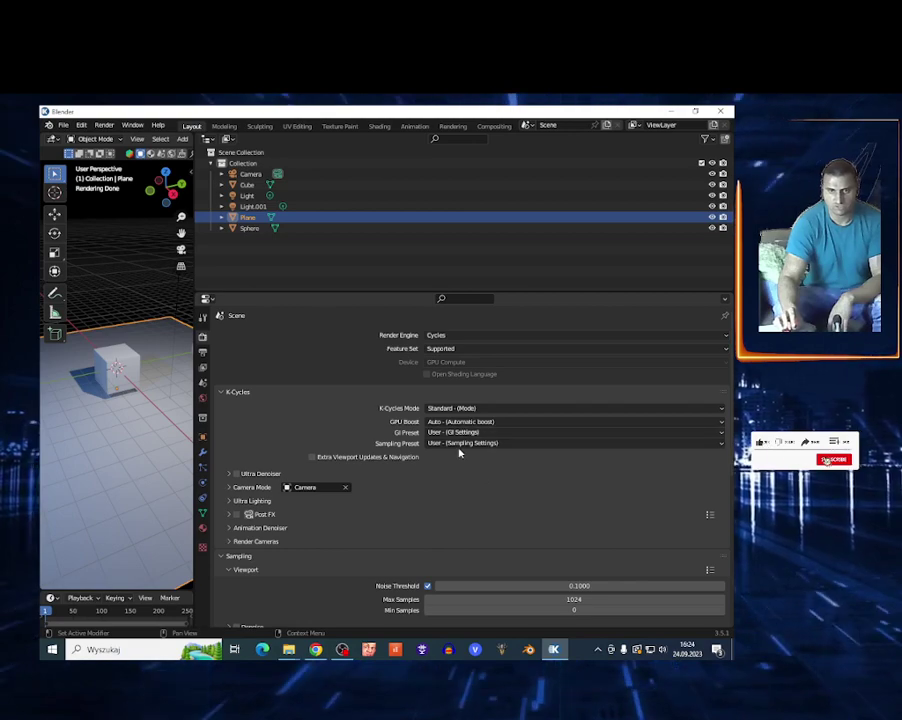
click(460, 444)
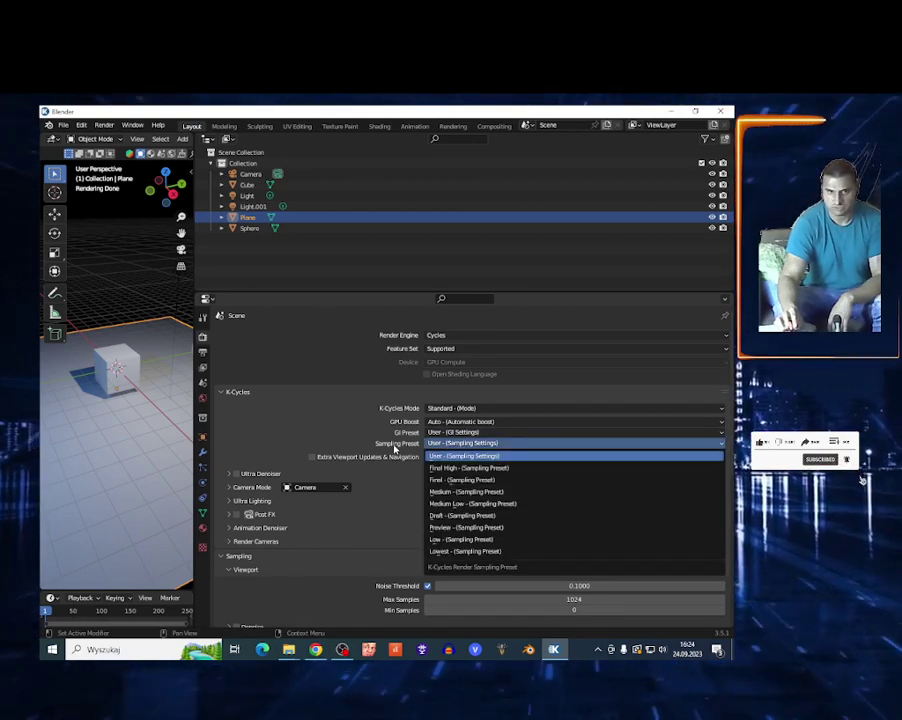
click(459, 455)
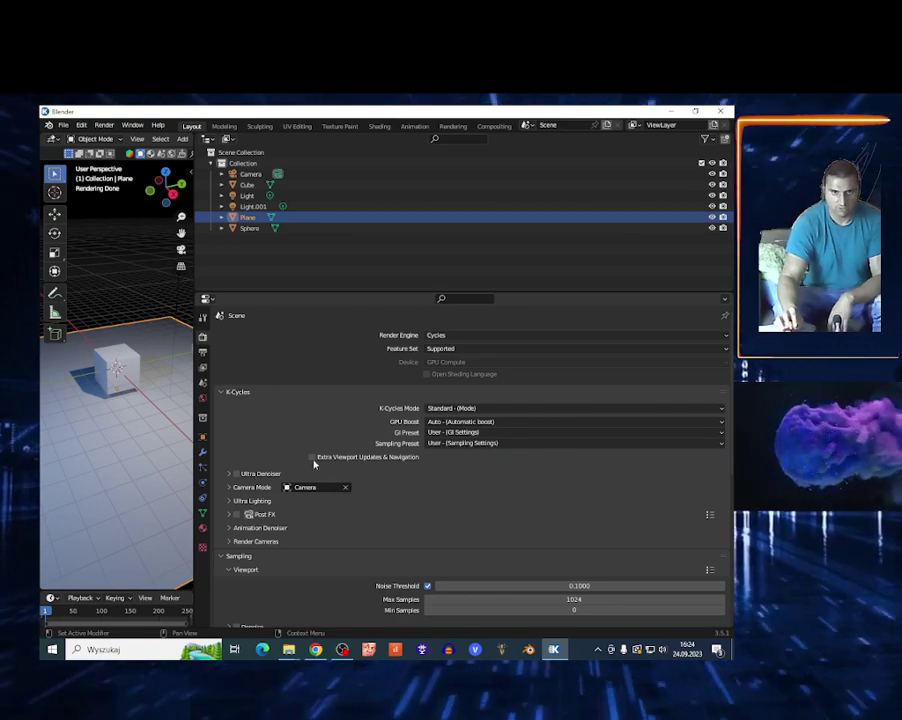
Step: Enable Extra Viewport Updates & Navigation and the Ultra Denoiser, and check the denoiser's prefilter choices
click(312, 457)
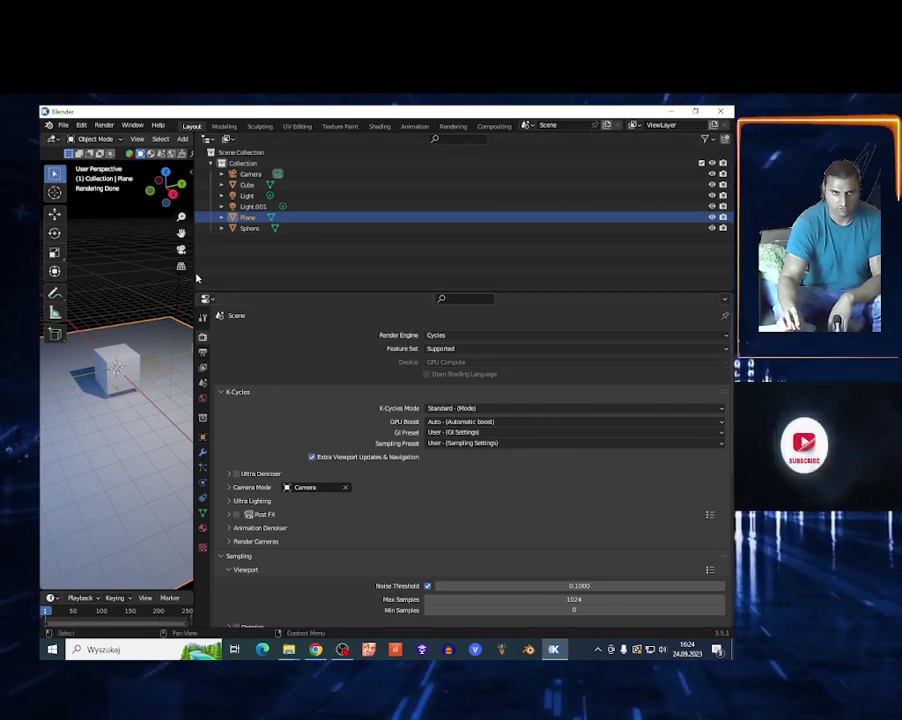
drag(193, 280, 363, 280)
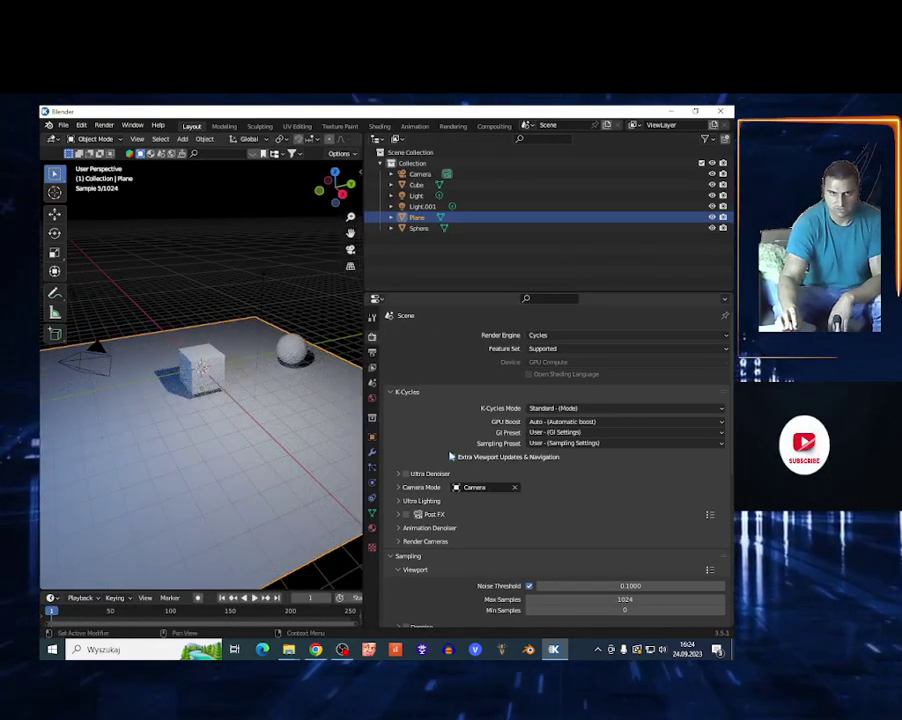
click(404, 476)
scroll(450, 470, down, 2)
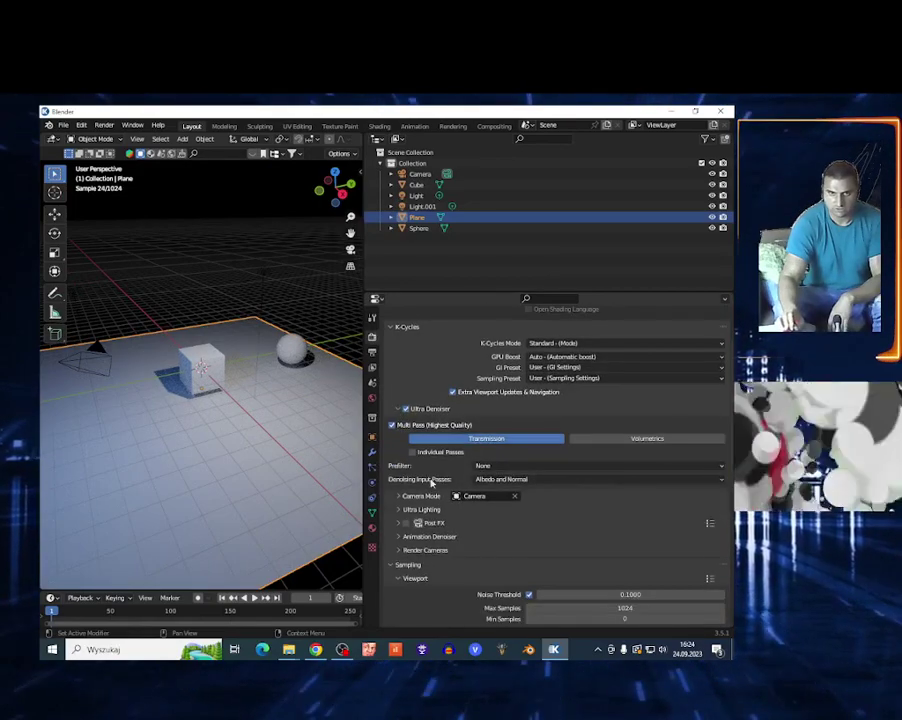
click(495, 467)
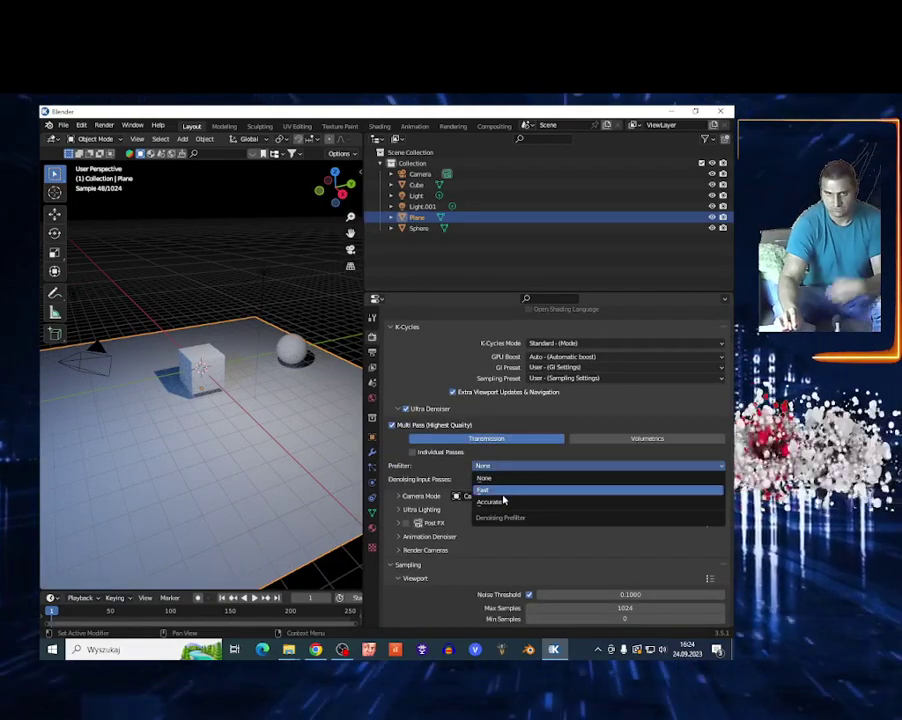
scroll(408, 482, down, 2)
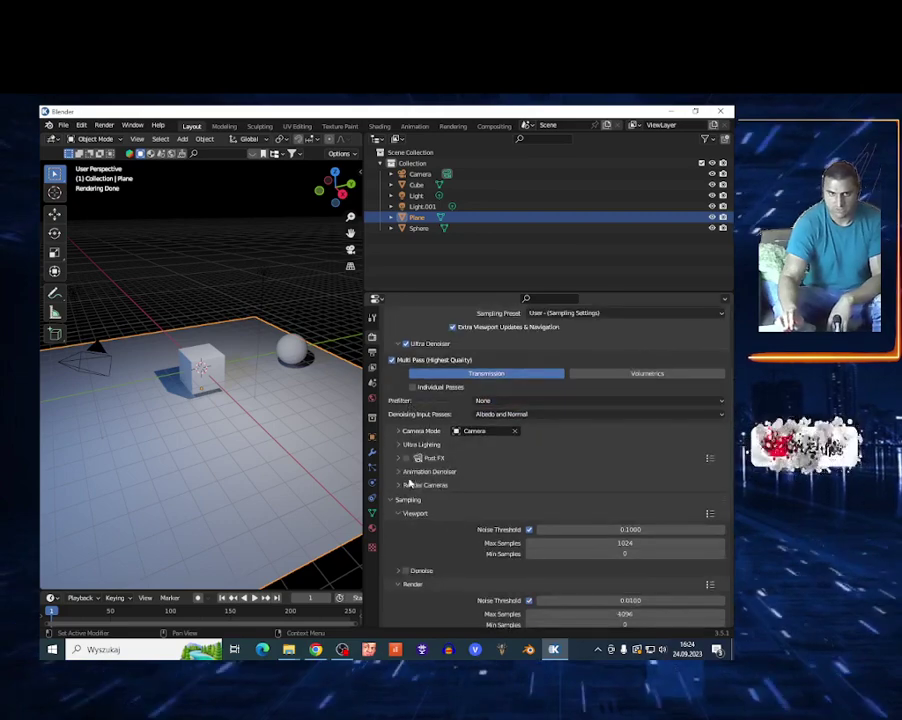
Step: Enable Light Groups under Ultra Lighting and create a light group from Light.001
click(398, 431)
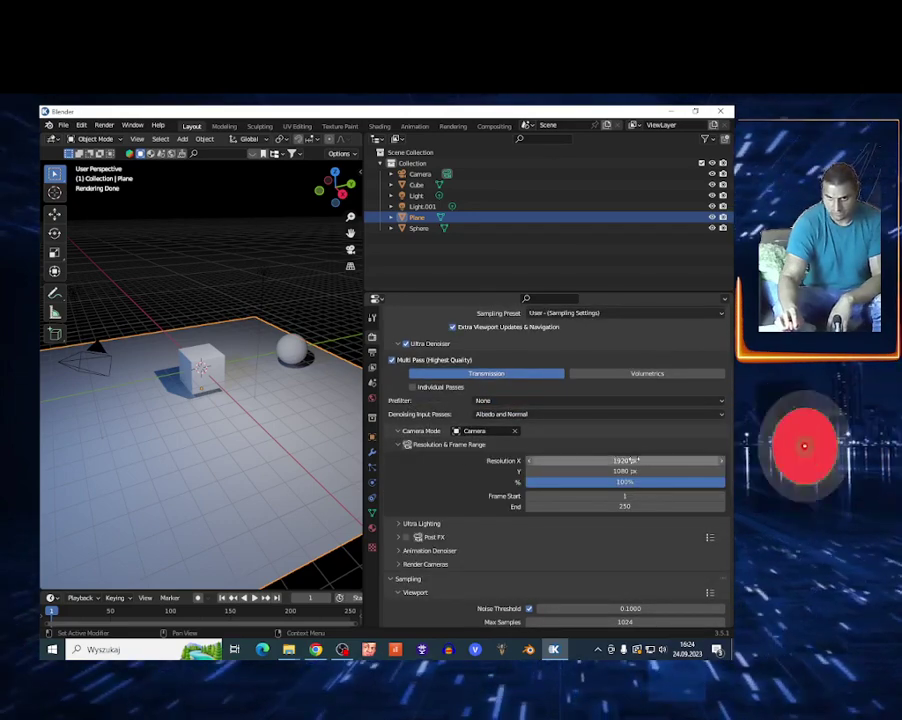
scroll(599, 454, down, 1)
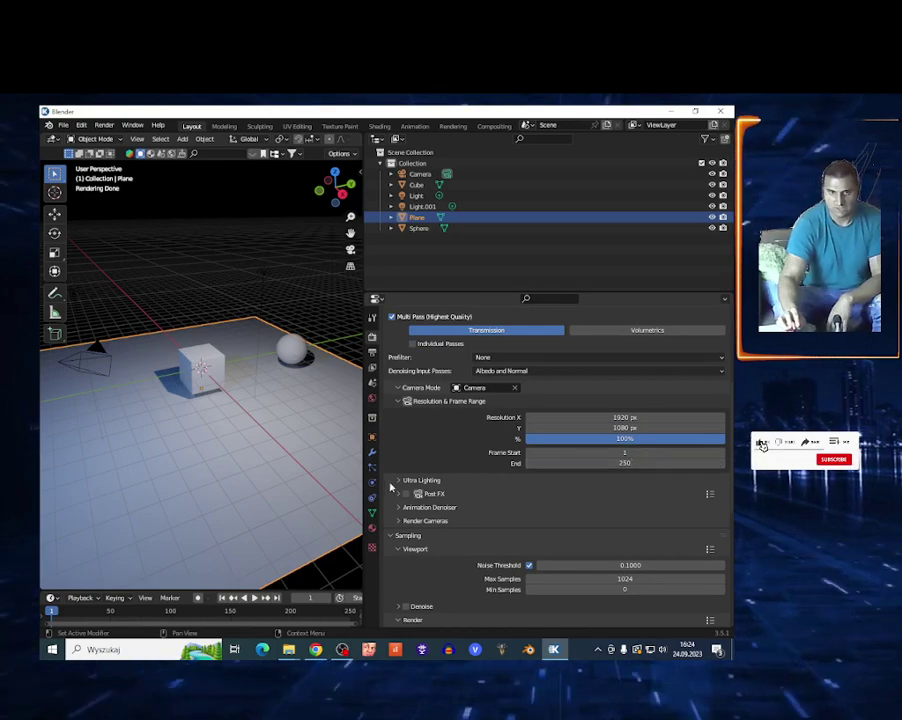
click(398, 481)
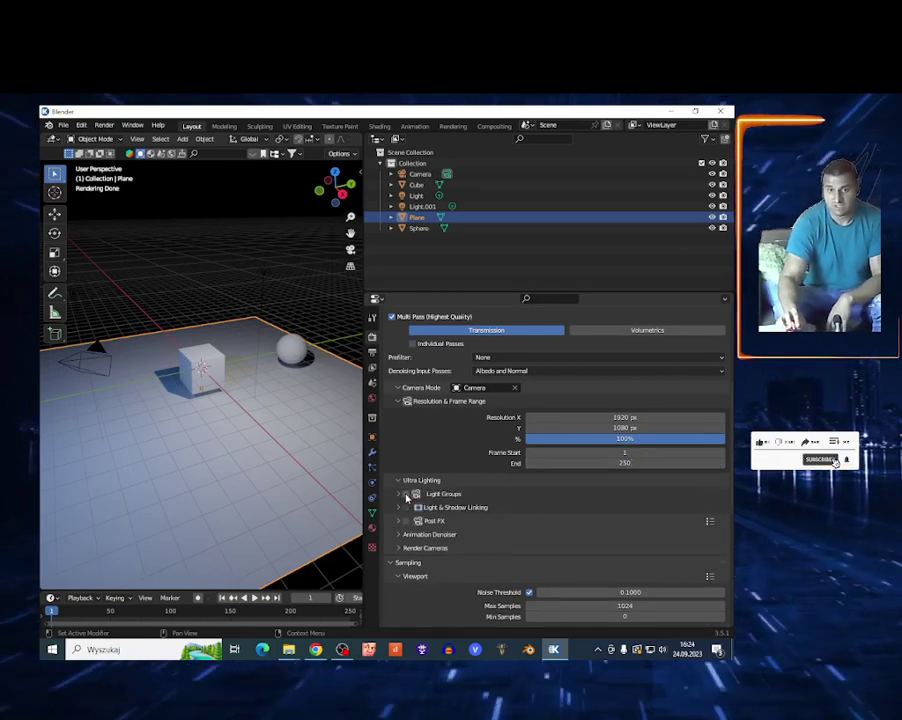
click(399, 494)
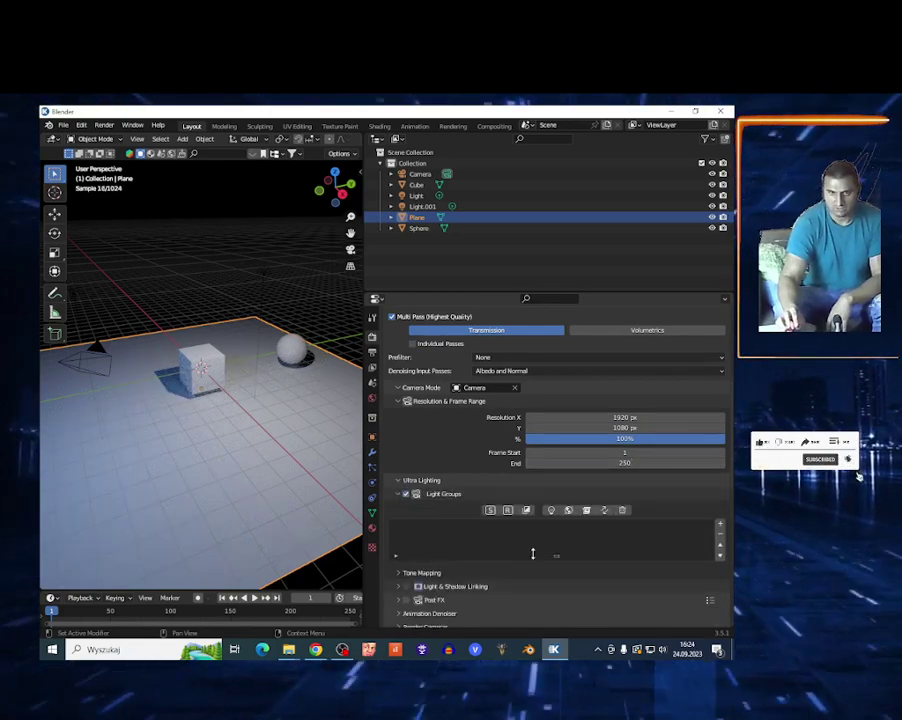
click(422, 206)
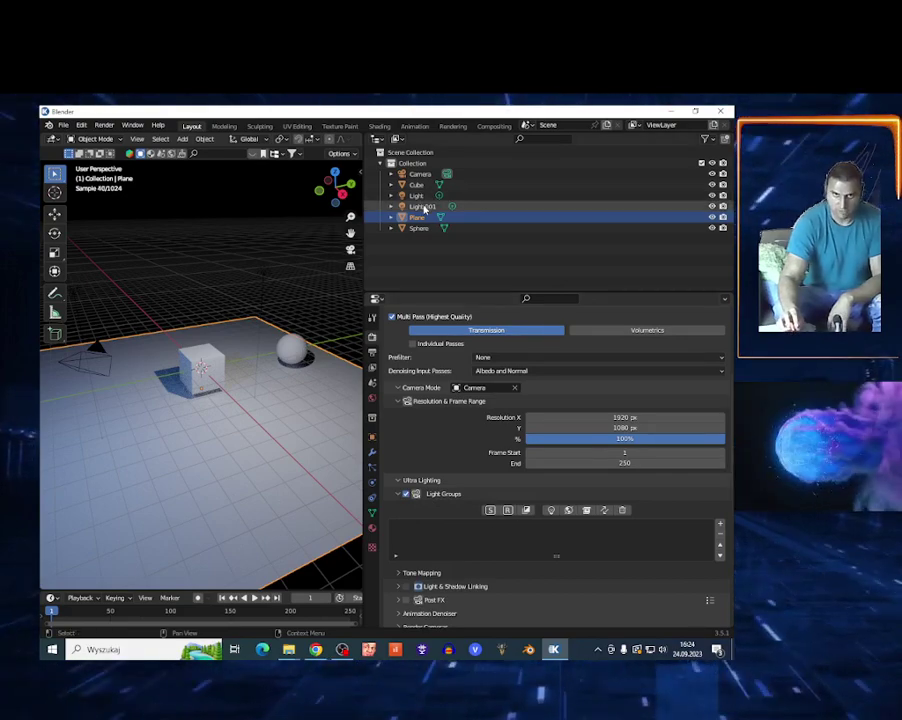
click(550, 511)
Step: Enable Tone Mapping for the Light.001 light group and expand its settings
scroll(508, 530, down, 5)
click(403, 479)
click(398, 479)
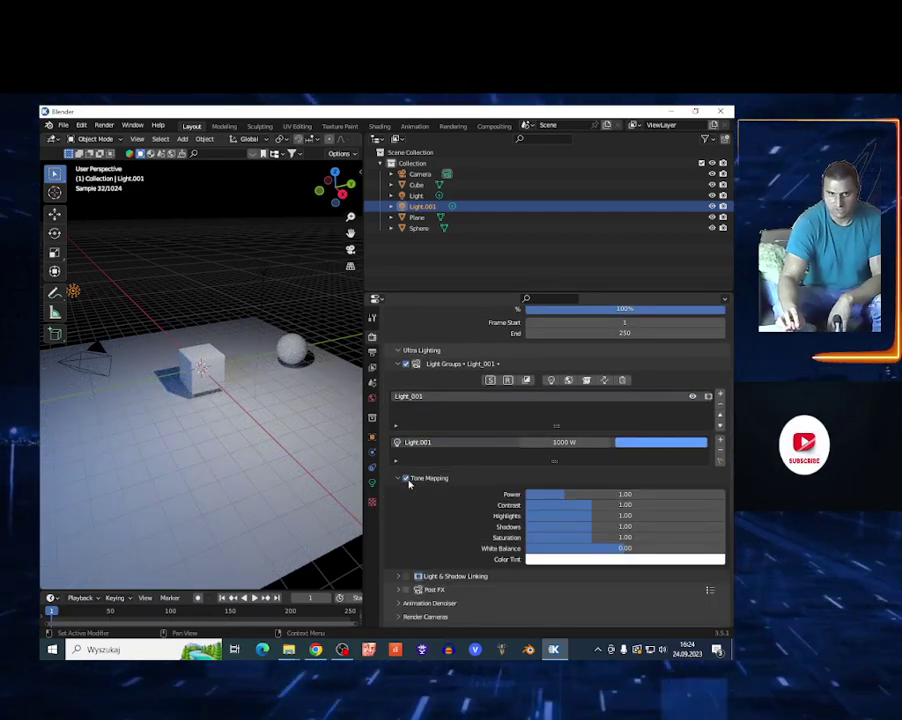
Step: Change the colour of Light.001 to purple and its power to 996.3 W in the light group
click(662, 443)
click(680, 340)
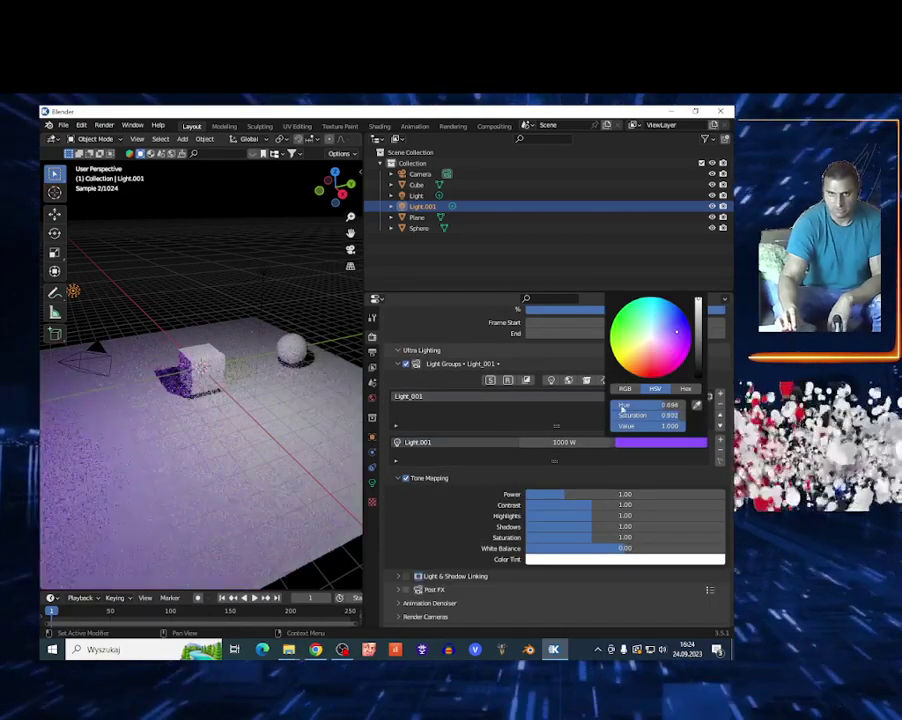
mouse_move(567, 442)
mouse_down()
mouse_move(590, 442)
mouse_move(565, 442)
mouse_up()
middle_drag(193, 447, 167, 410)
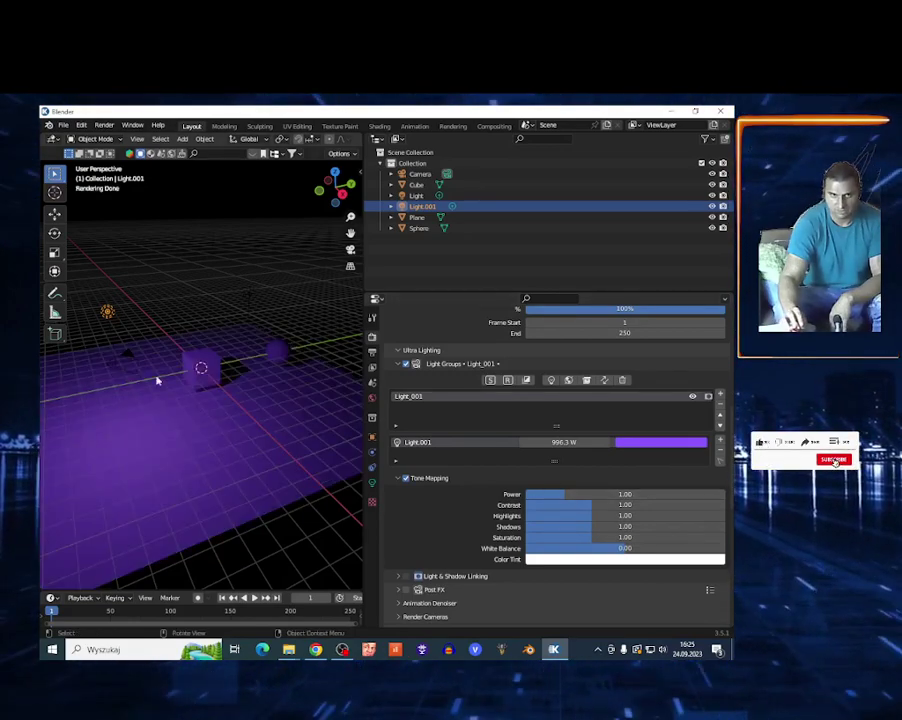
Step: Enable Light & Shadow Linking for the light group and expand its object list
scroll(500, 505, down, 3)
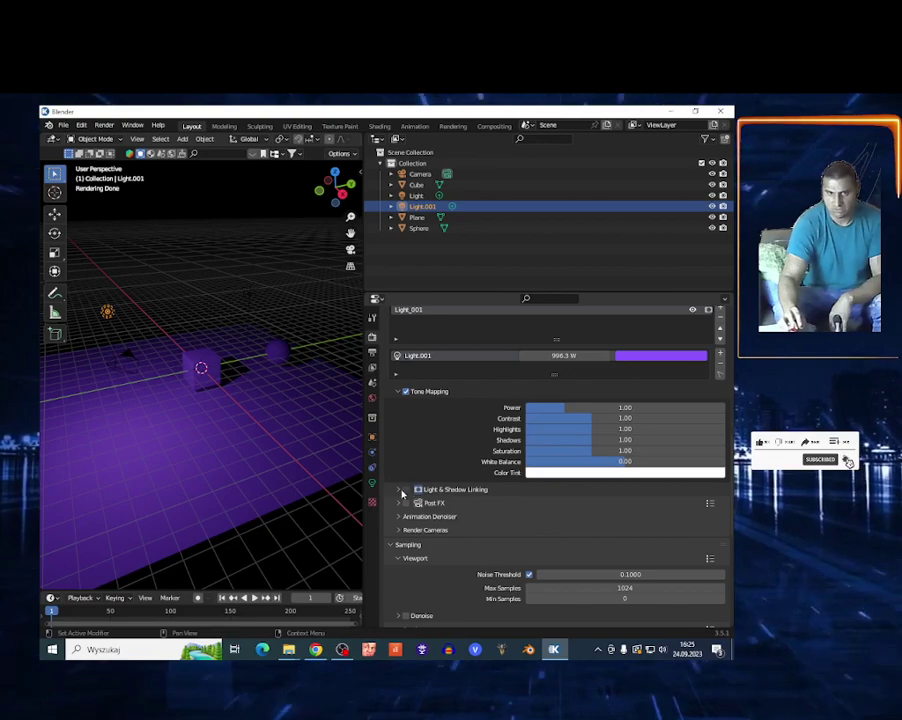
click(405, 489)
click(399, 489)
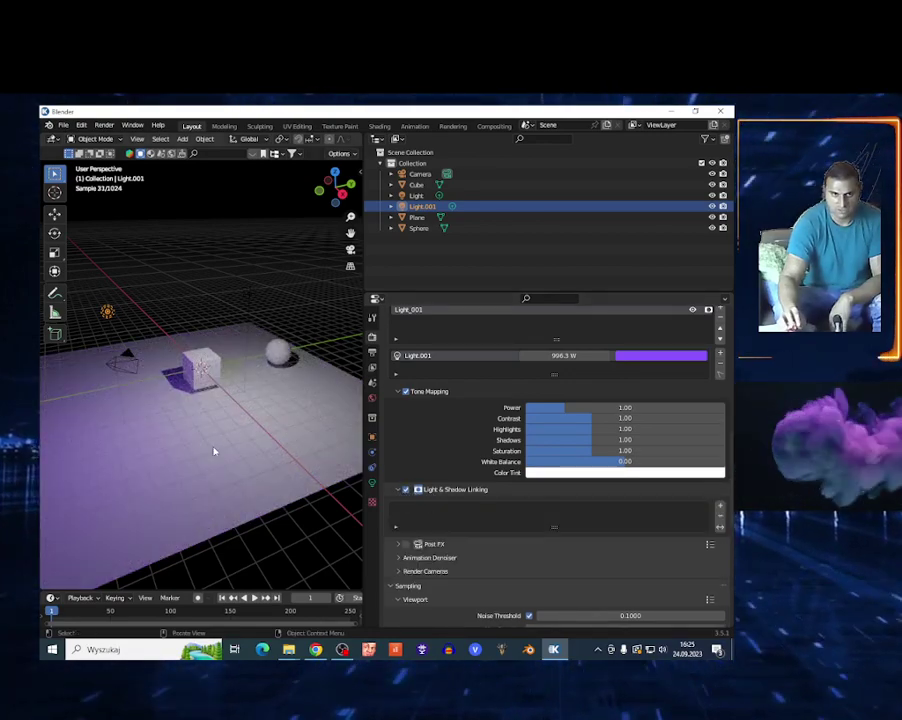
Step: Add the plane and the cube to the Light & Shadow Linking object list
scroll(237, 425, up, 3)
click(240, 450)
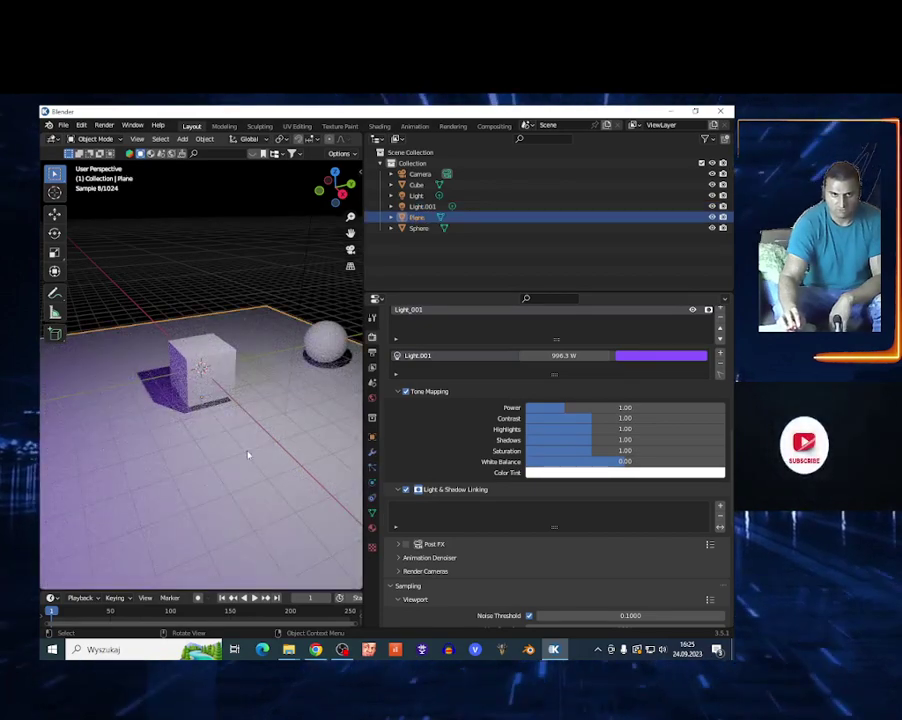
click(720, 509)
click(200, 362)
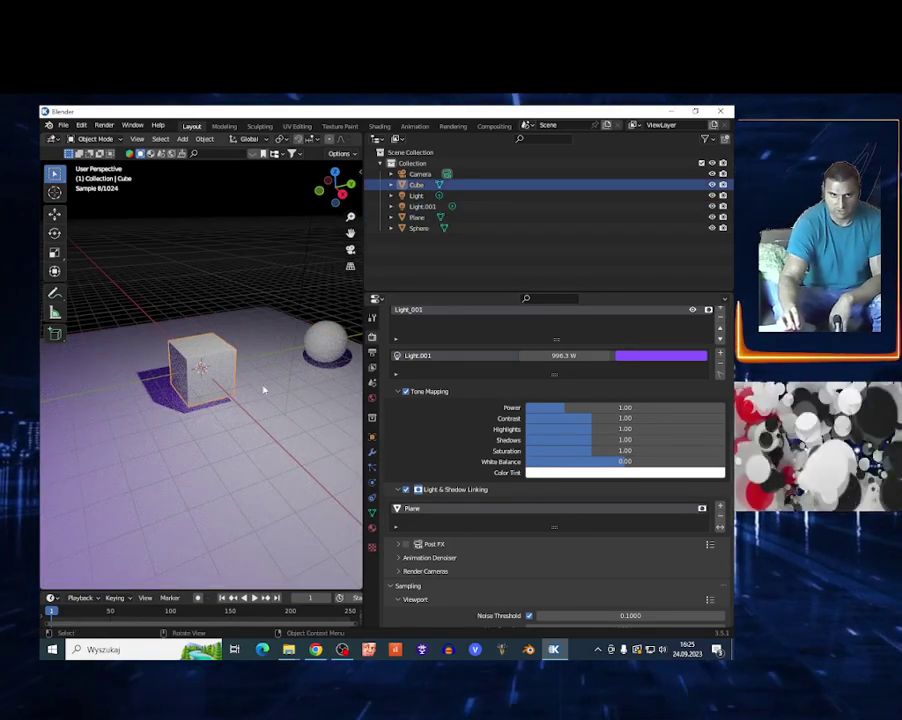
click(719, 508)
scroll(200, 427, down, 4)
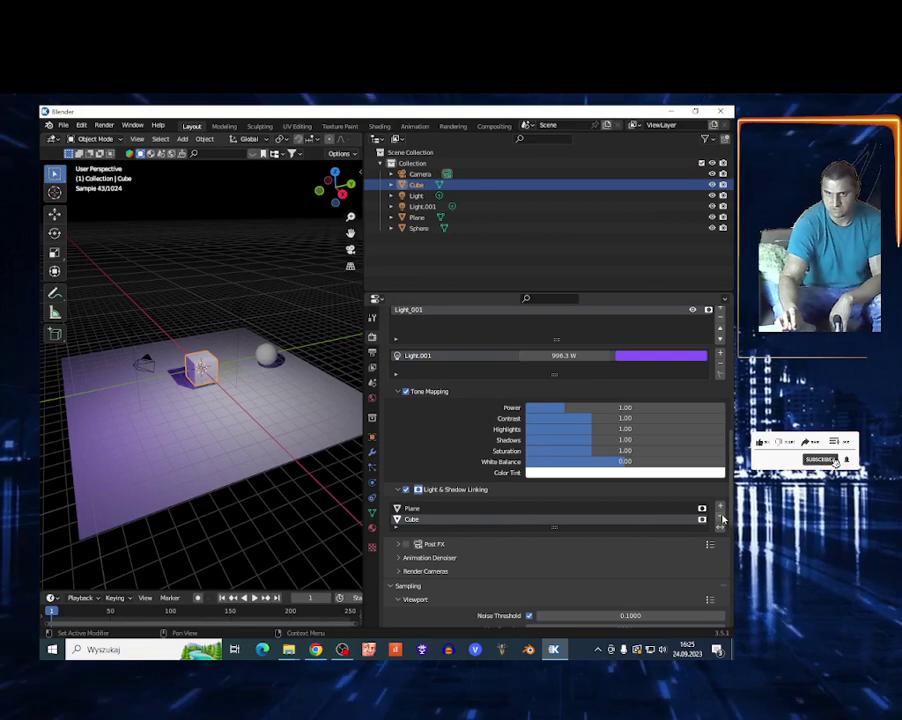
Step: Remove the cube and the plane from the Light & Shadow Linking object list
click(720, 516)
click(720, 516)
Step: Enable Post FX with its Bloom and Flares effect, and expand the settings for viewport match and bloom
scroll(409, 510, down, 2)
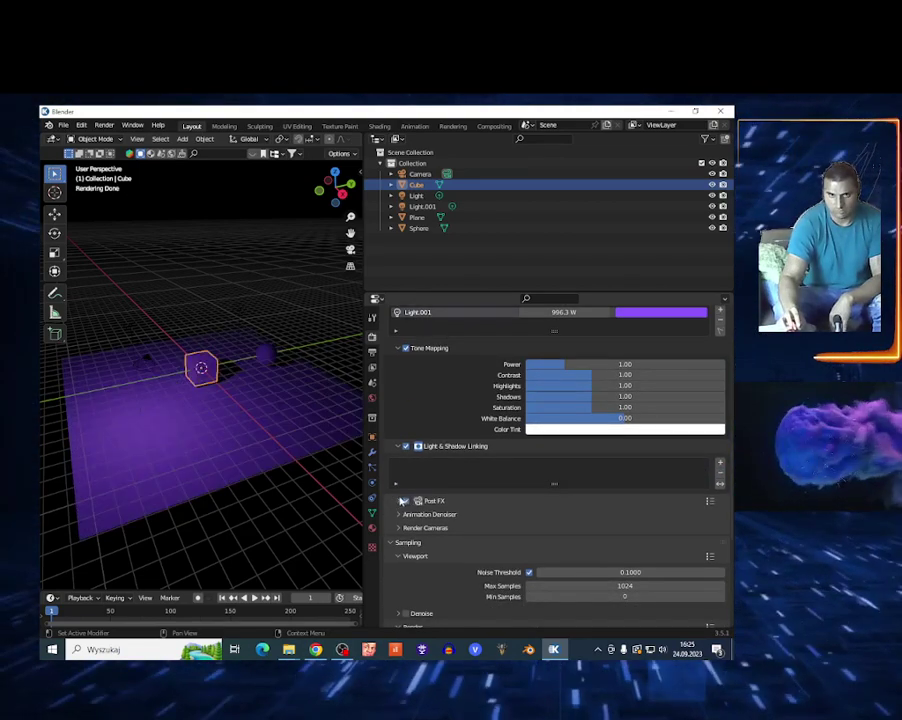
click(398, 501)
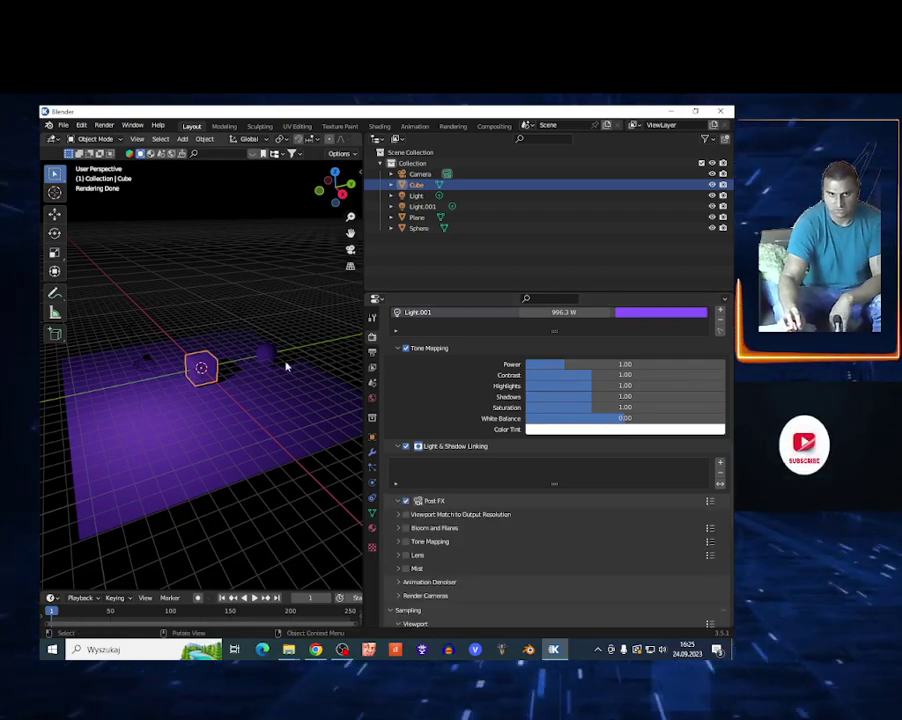
scroll(400, 529, down, 4)
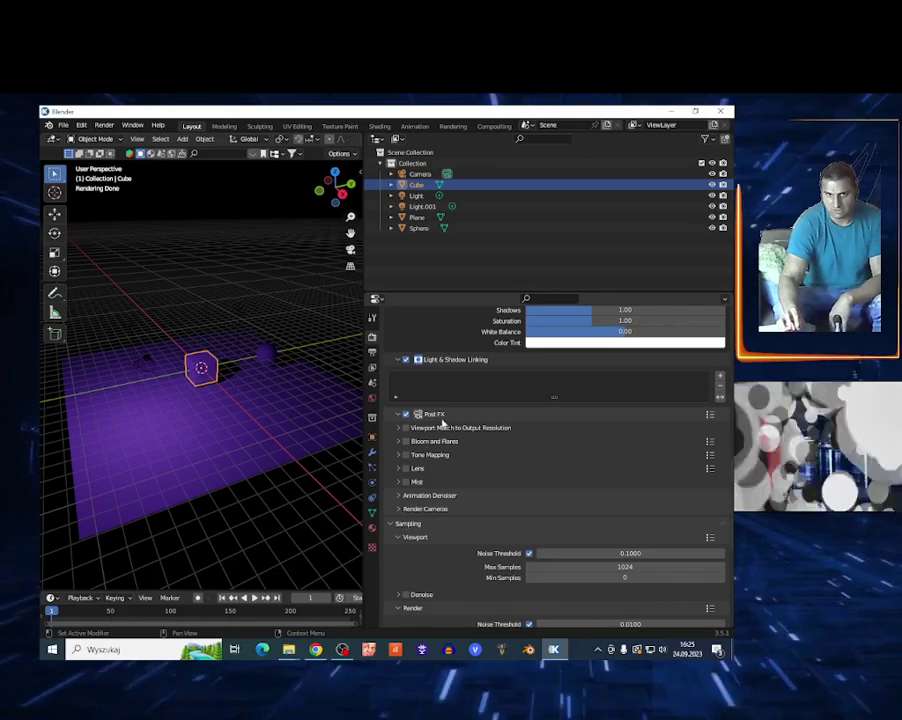
click(398, 428)
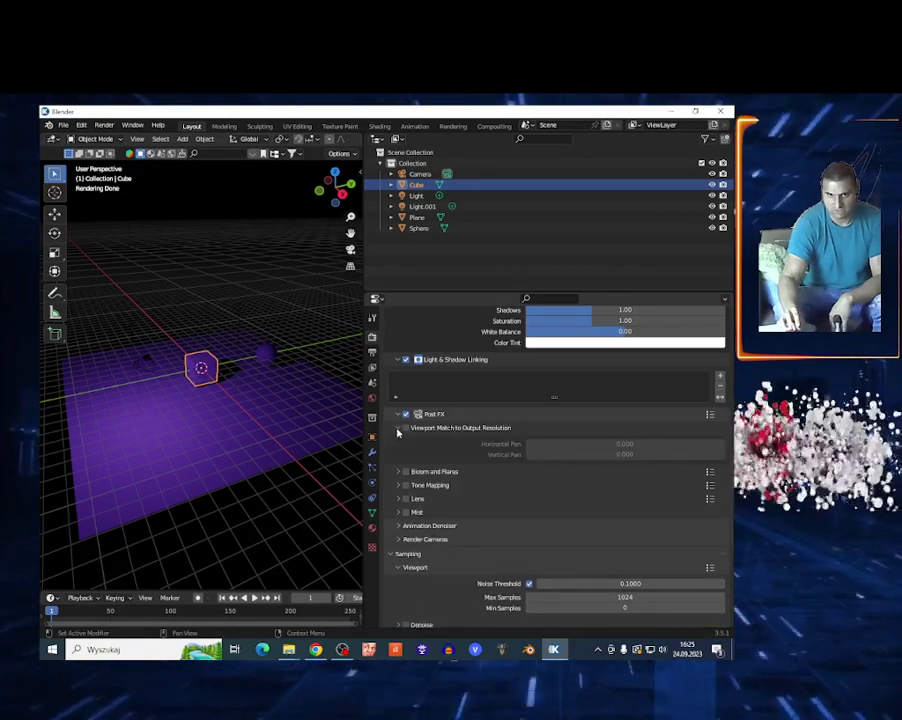
click(398, 471)
click(405, 471)
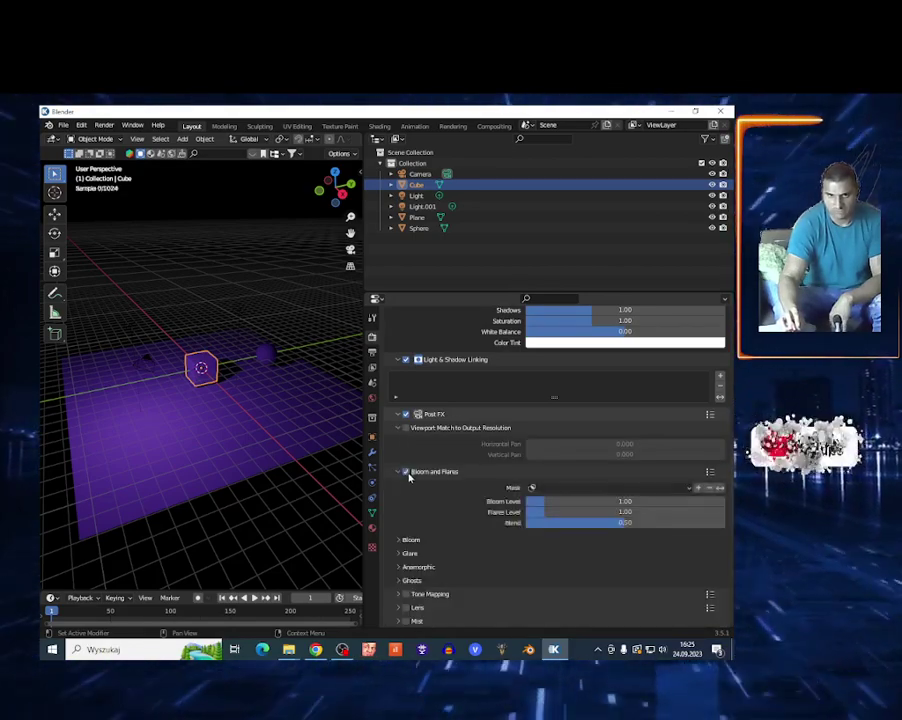
Step: Set the Bloom Level of the Bloom and Flares effect to 5.50 and expand its Bloom settings
drag(557, 504, 680, 504)
click(398, 540)
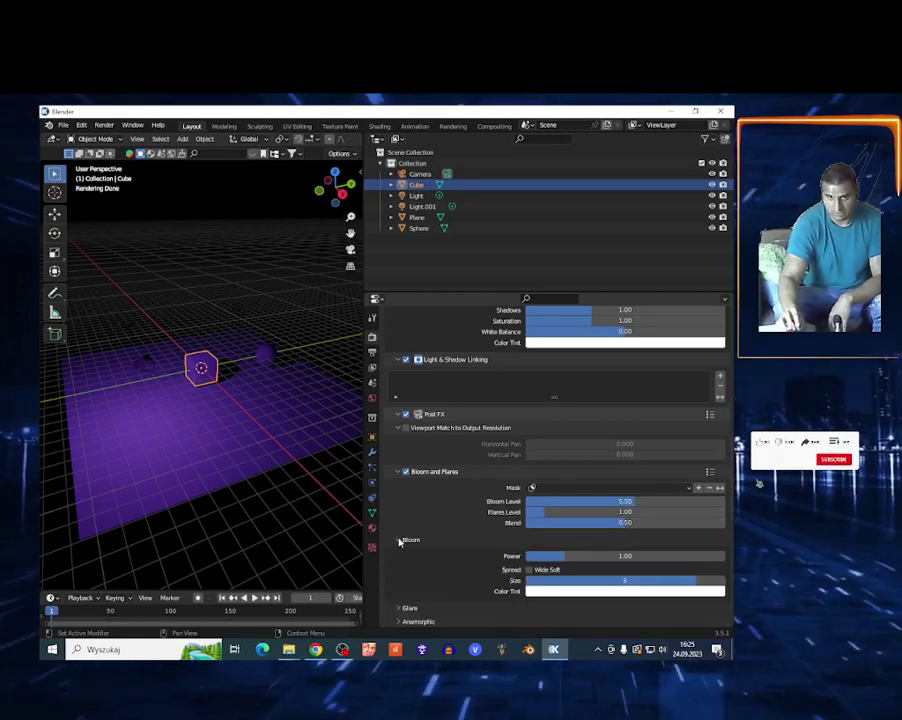
scroll(240, 395, up, 3)
scroll(274, 450, down, 3)
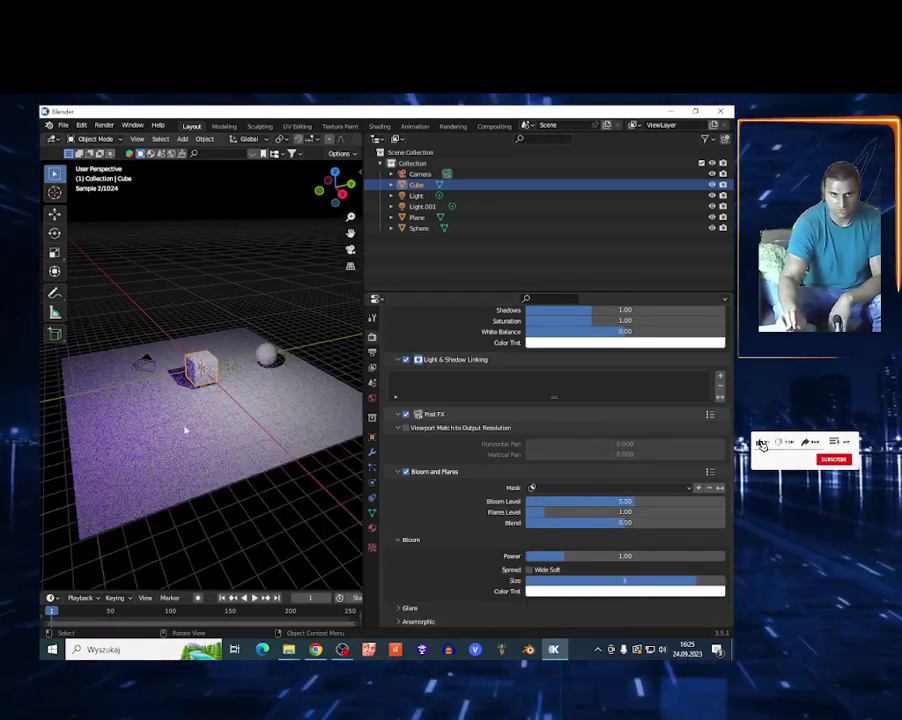
Step: Widen the 3D viewport, and set the Flares Level to 6.07 and the Bloom Power to 2.94
drag(363, 265, 491, 268)
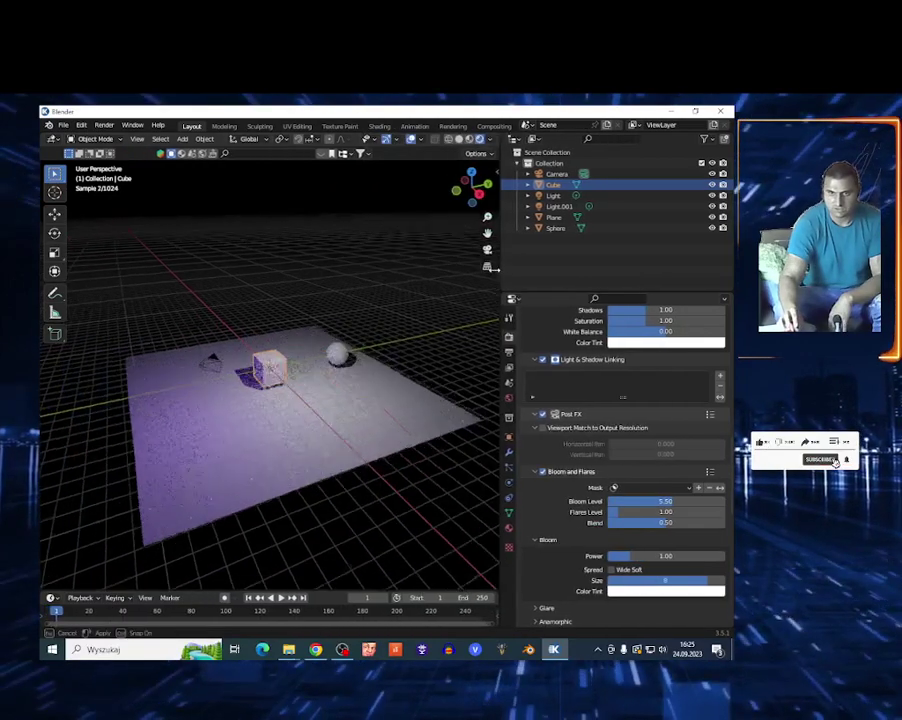
scroll(274, 473, up, 3)
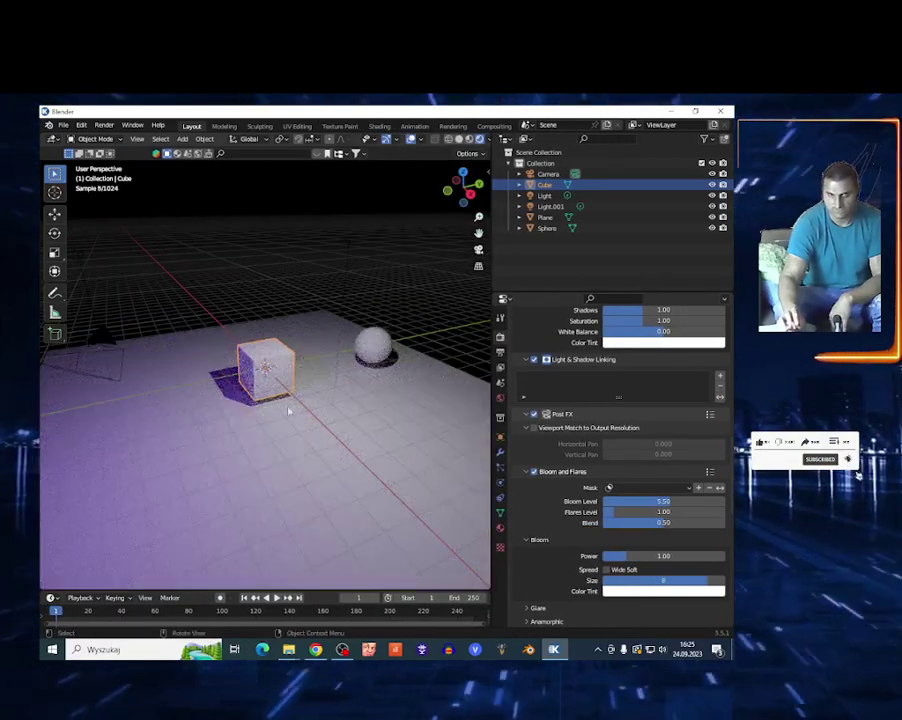
drag(628, 513, 676, 513)
scroll(655, 538, down, 3)
drag(628, 491, 675, 491)
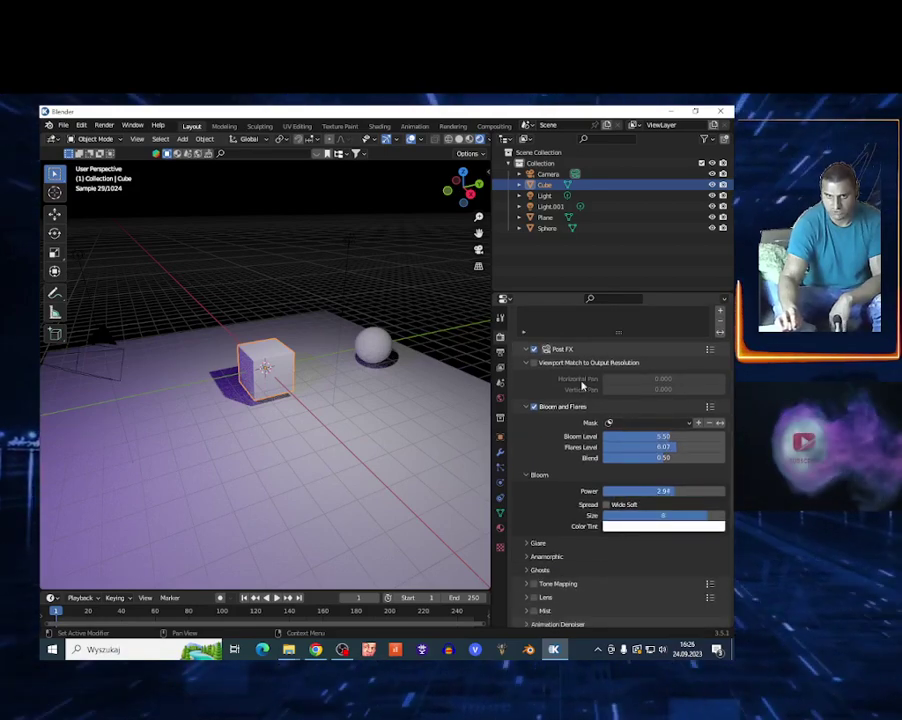
Step: Set the Glare Power to 1.00, Rays to 11 and Rotation to -68.1, and expand the Anamorphic settings
scroll(556, 514, down, 3)
click(524, 457)
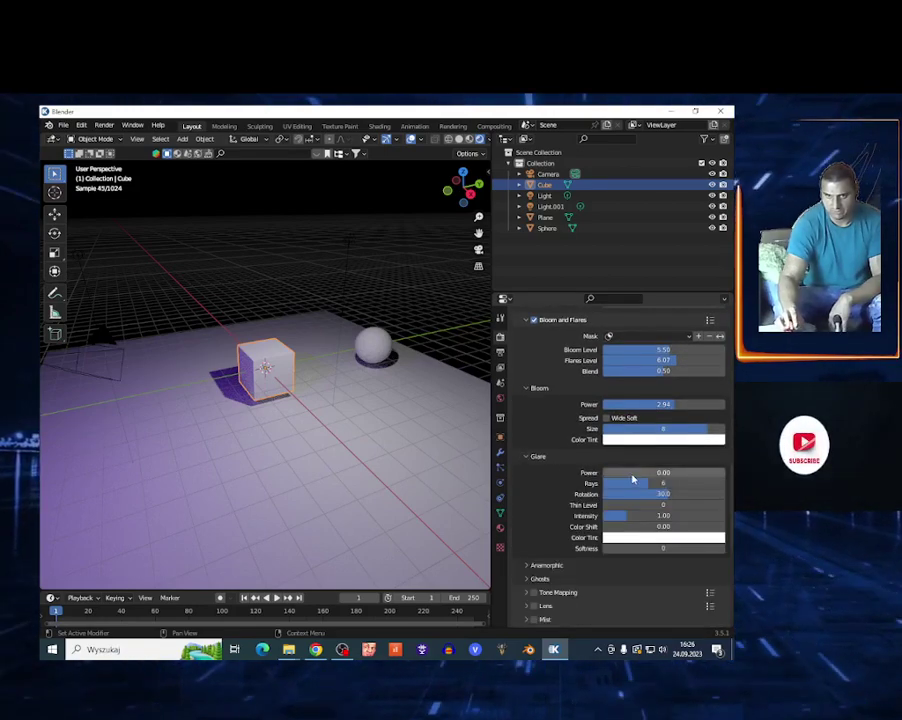
drag(630, 474, 678, 484)
drag(668, 494, 672, 494)
scroll(546, 534, down, 3)
click(527, 501)
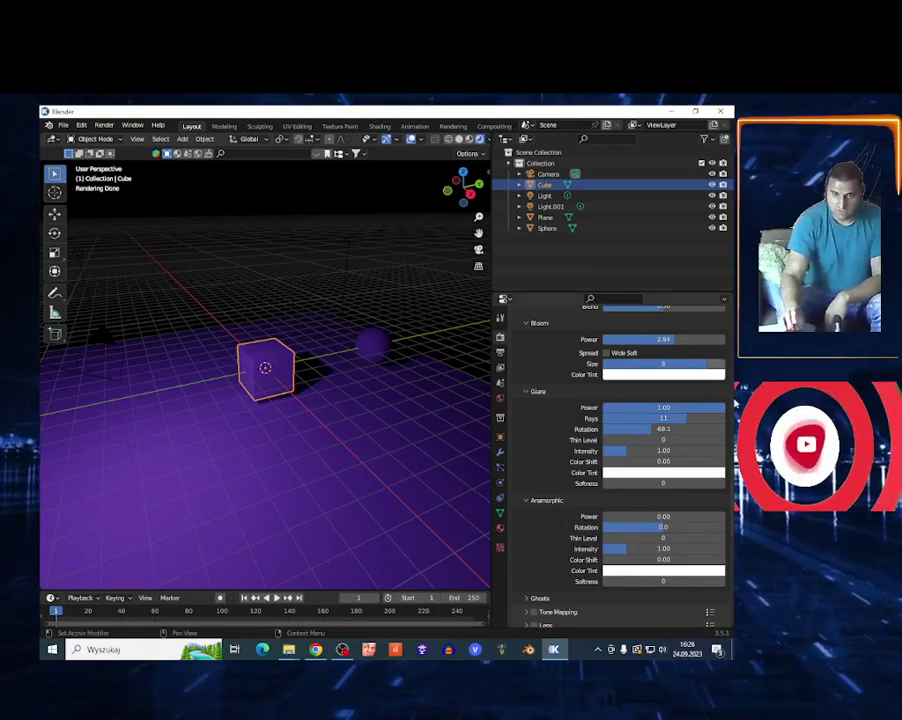
Step: Expand the Tone Mapping settings, enable the effect and collapse its settings again
scroll(694, 453, down, 5)
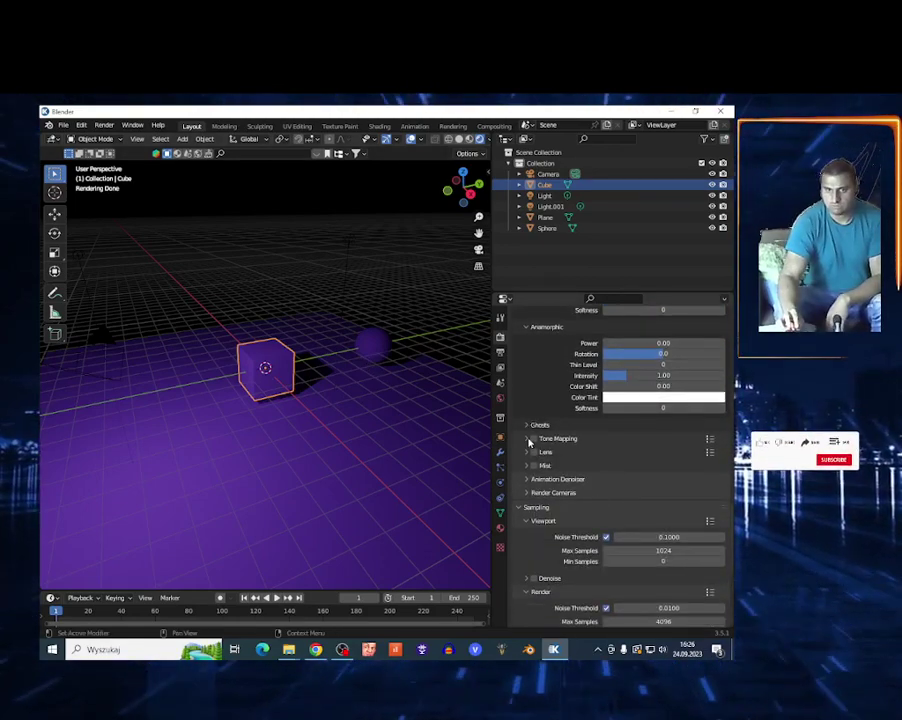
click(527, 439)
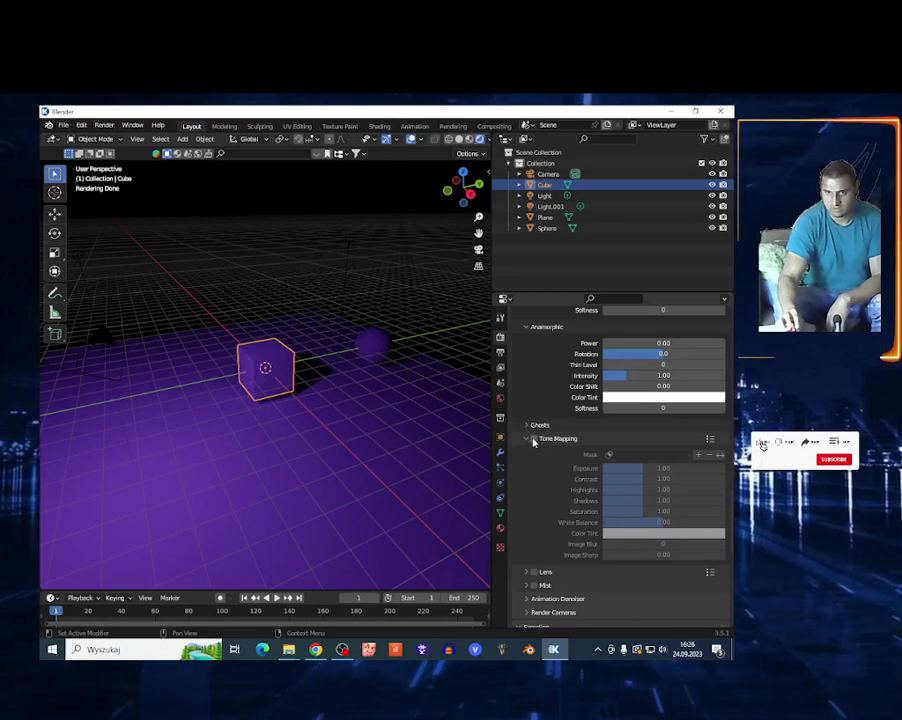
click(534, 439)
click(529, 439)
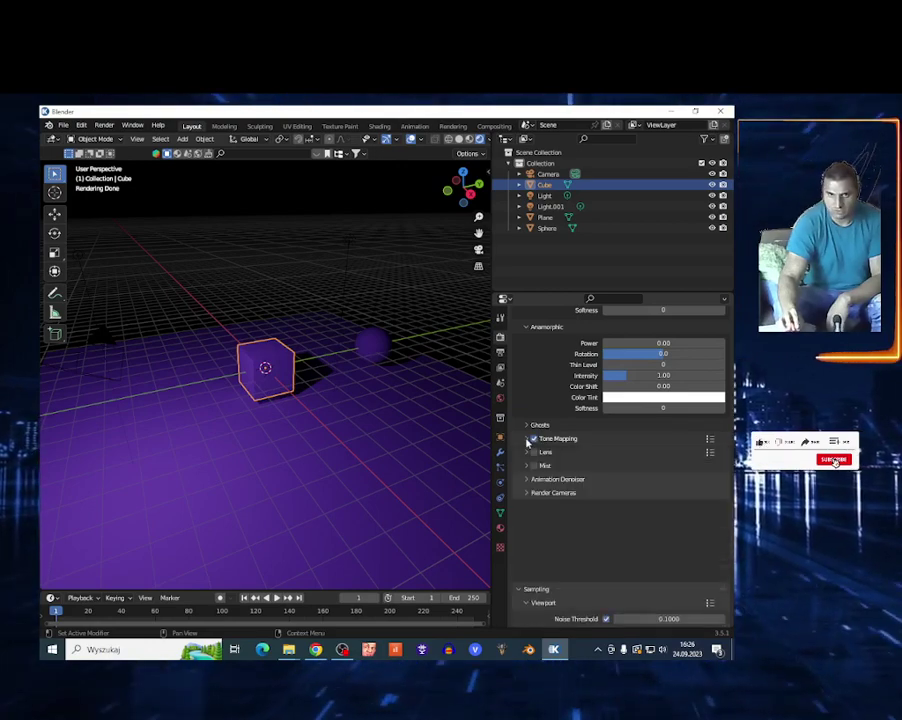
scroll(525, 473, down, 3)
Step: Expand the Render Cameras settings and enable File Save
click(528, 407)
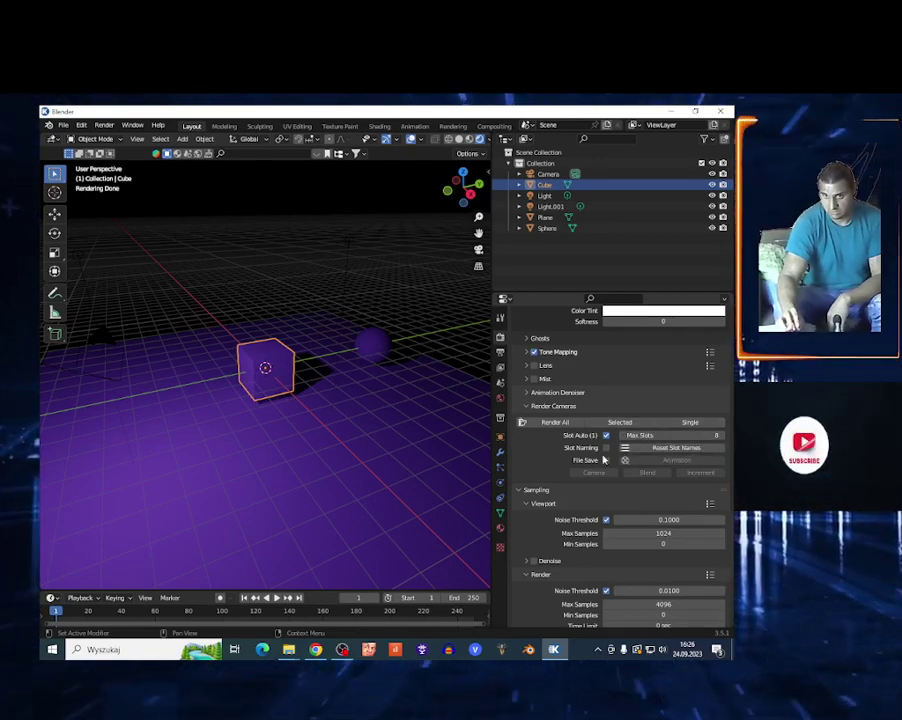
click(605, 460)
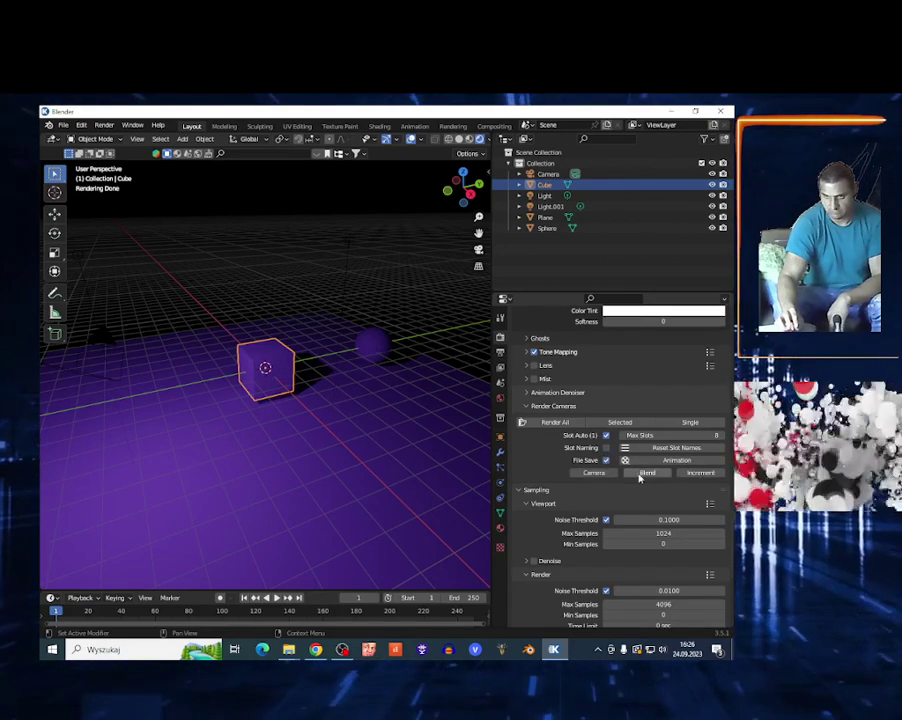
scroll(585, 449, down, 4)
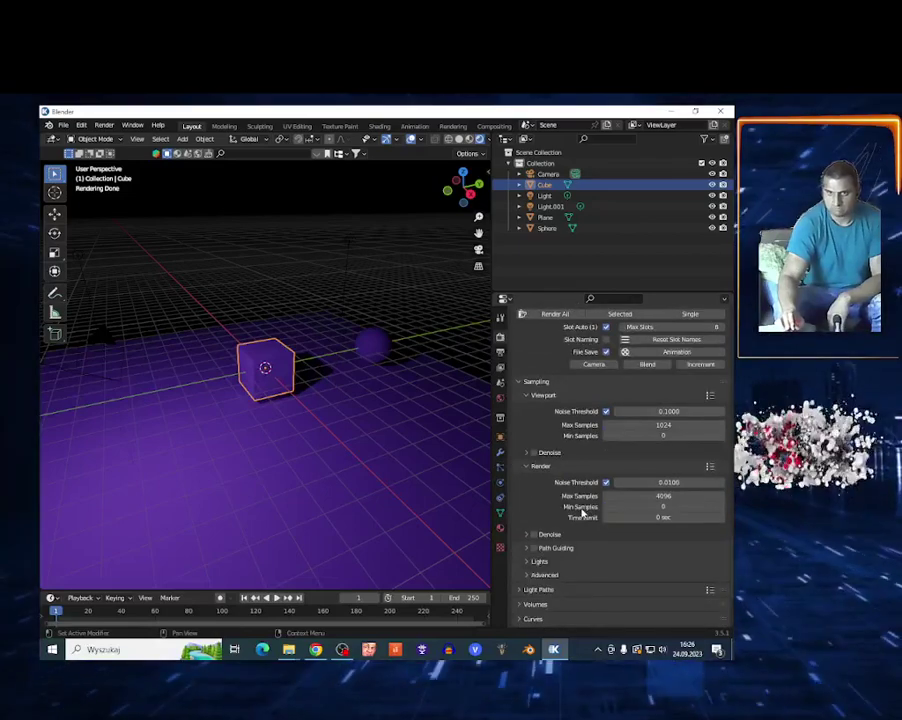
Step: Enable the Mist effect in Post FX, expand its settings and set Blend Start to 0.16
scroll(583, 513, up, 5)
scroll(361, 421, up, 6)
scroll(358, 420, down, 10)
scroll(620, 445, up, 2)
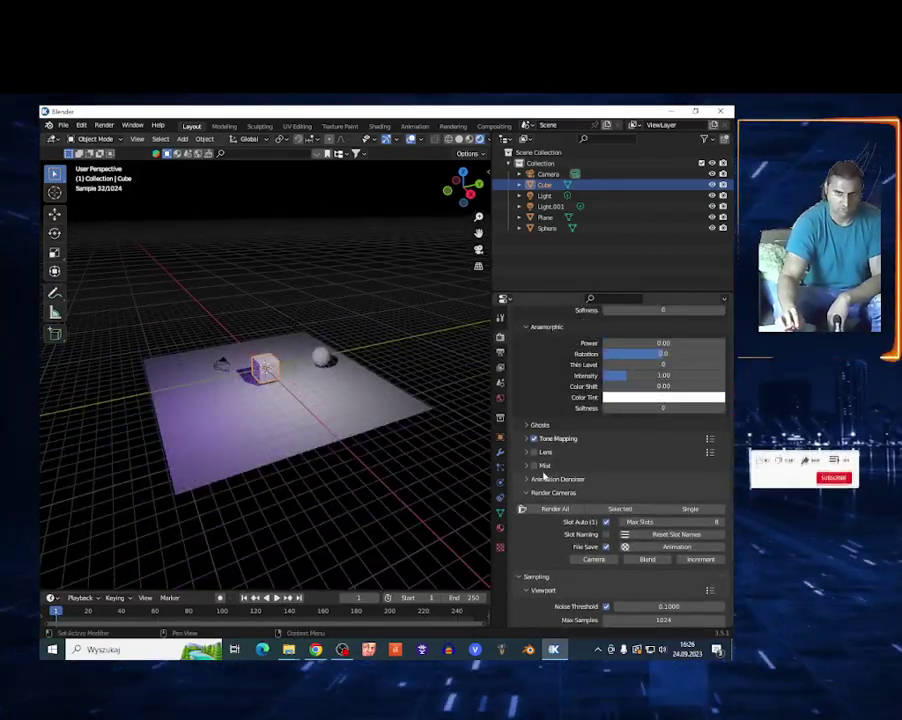
click(533, 467)
click(545, 466)
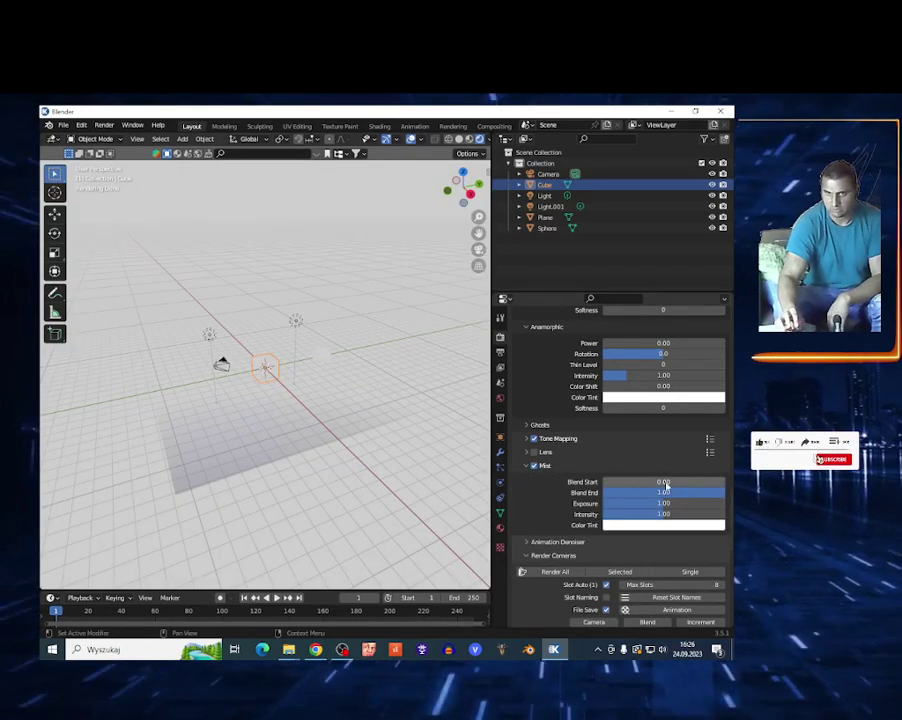
drag(689, 485, 604, 483)
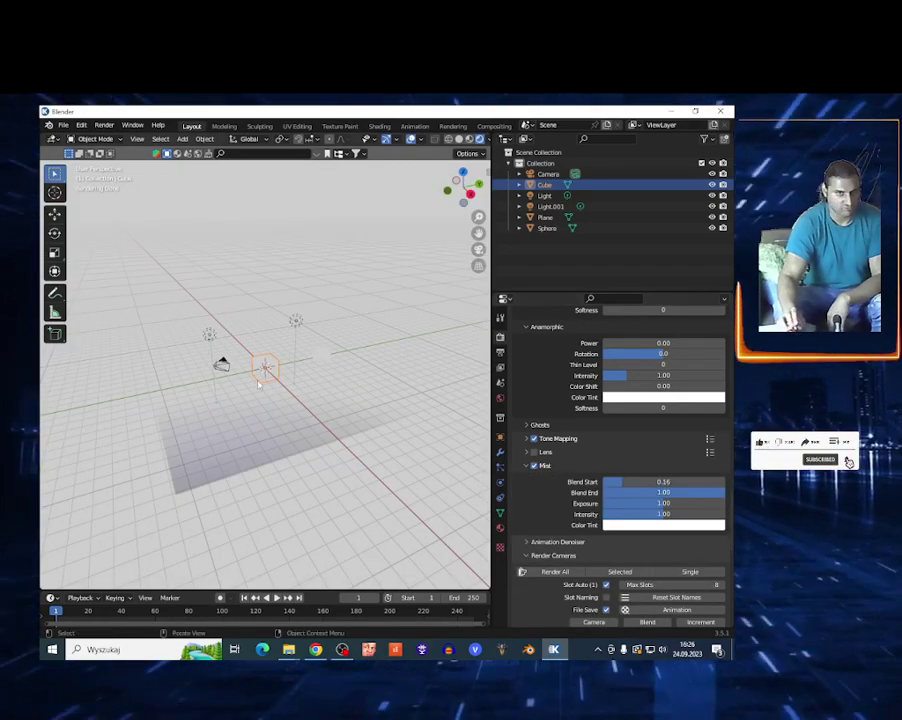
Step: Switch to the OBS window with the recording controls
scroll(370, 473, up, 3)
scroll(577, 477, up, 5)
scroll(577, 477, up, 5)
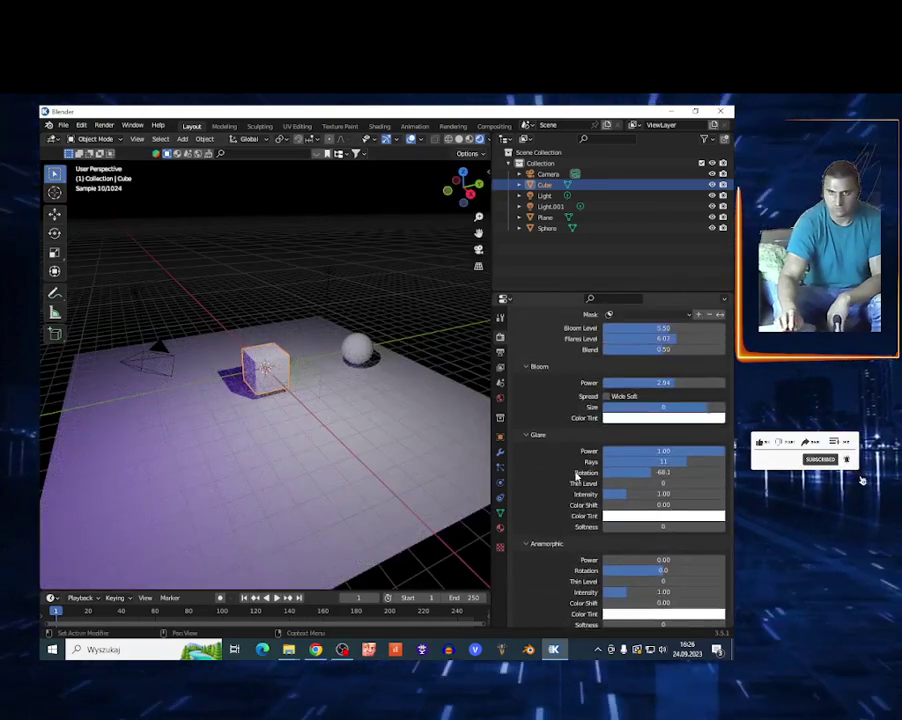
click(342, 649)
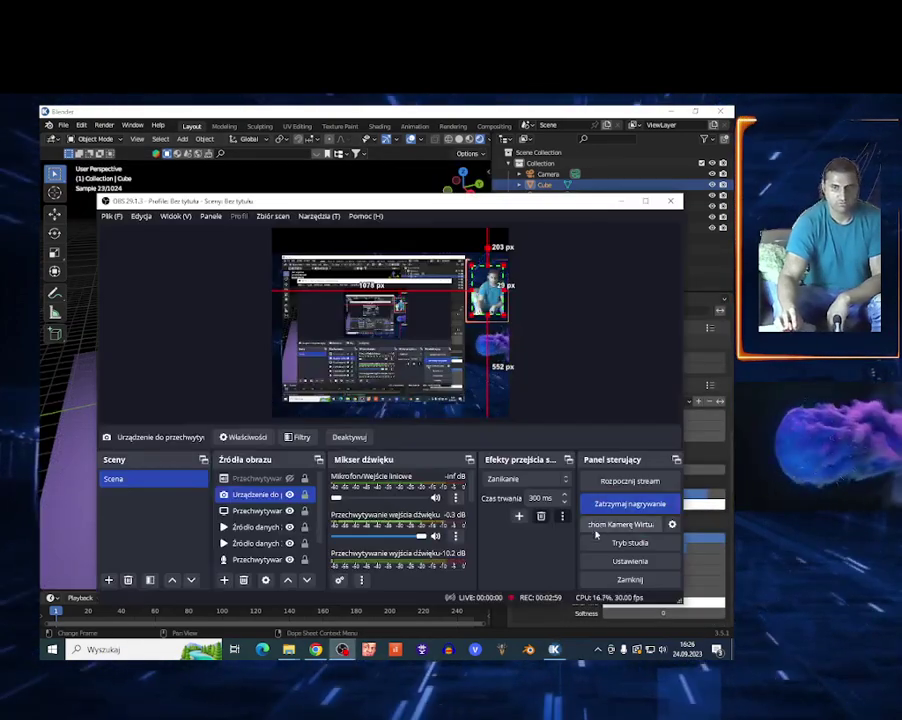